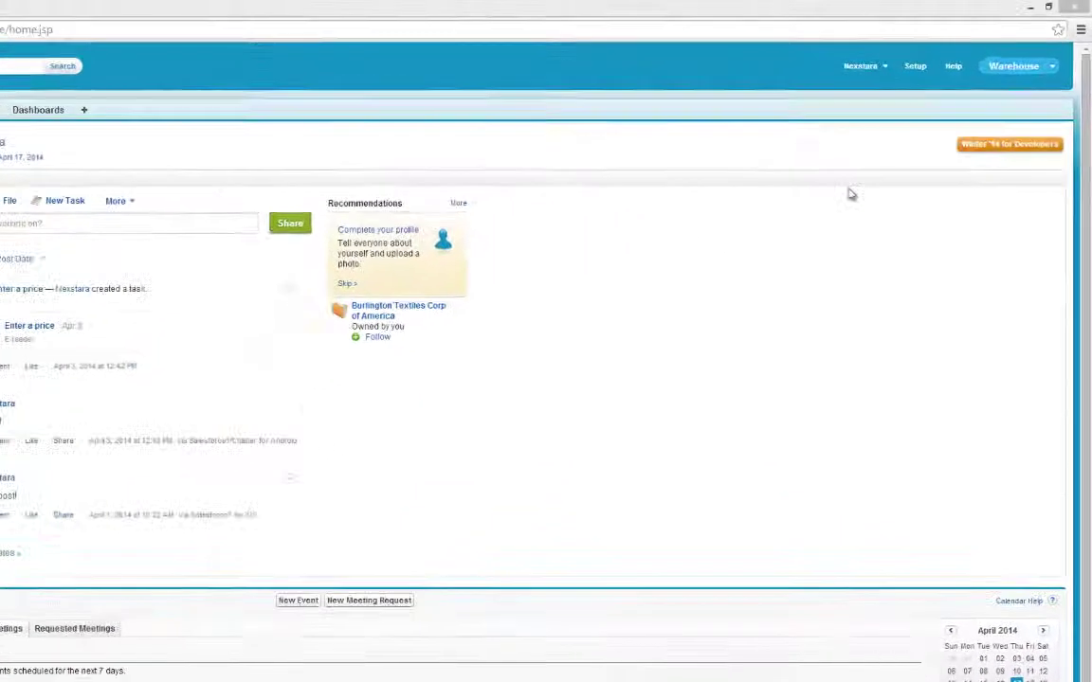
Open the custom objects list in the setup area and start a new custom object.
left_click(852, 92)
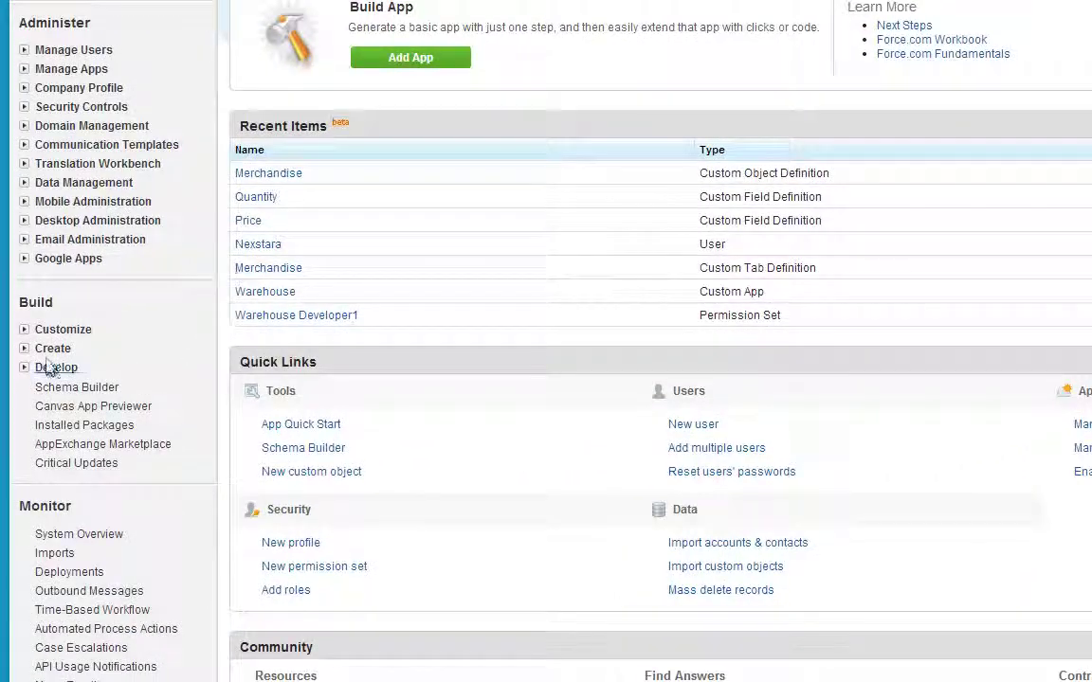
left_click(53, 351)
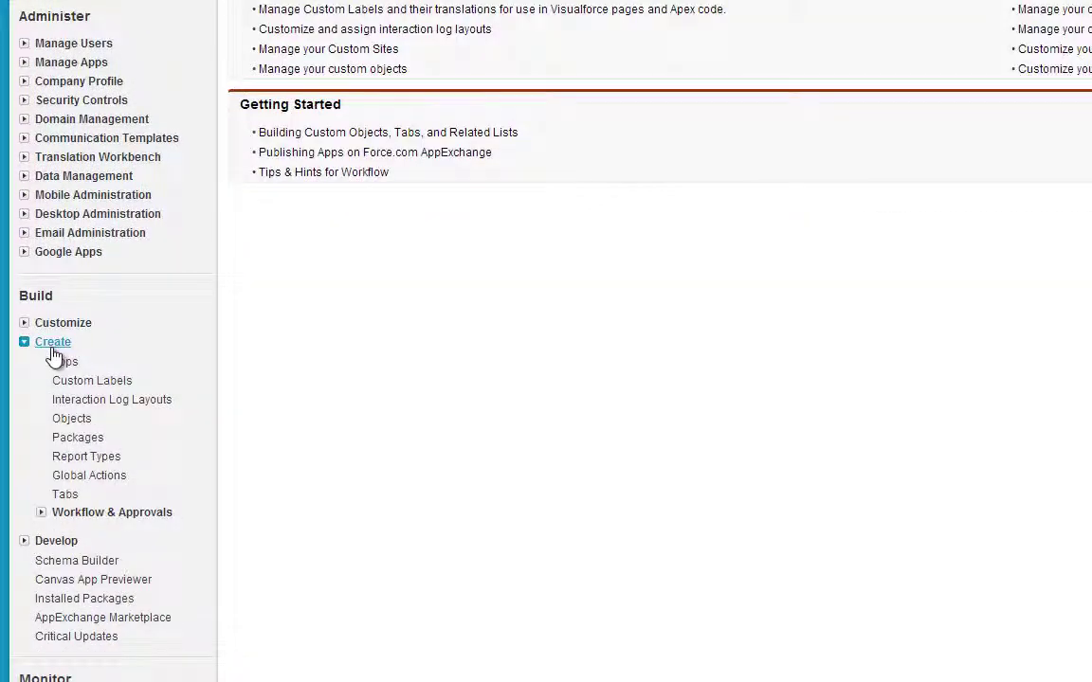
left_click(74, 418)
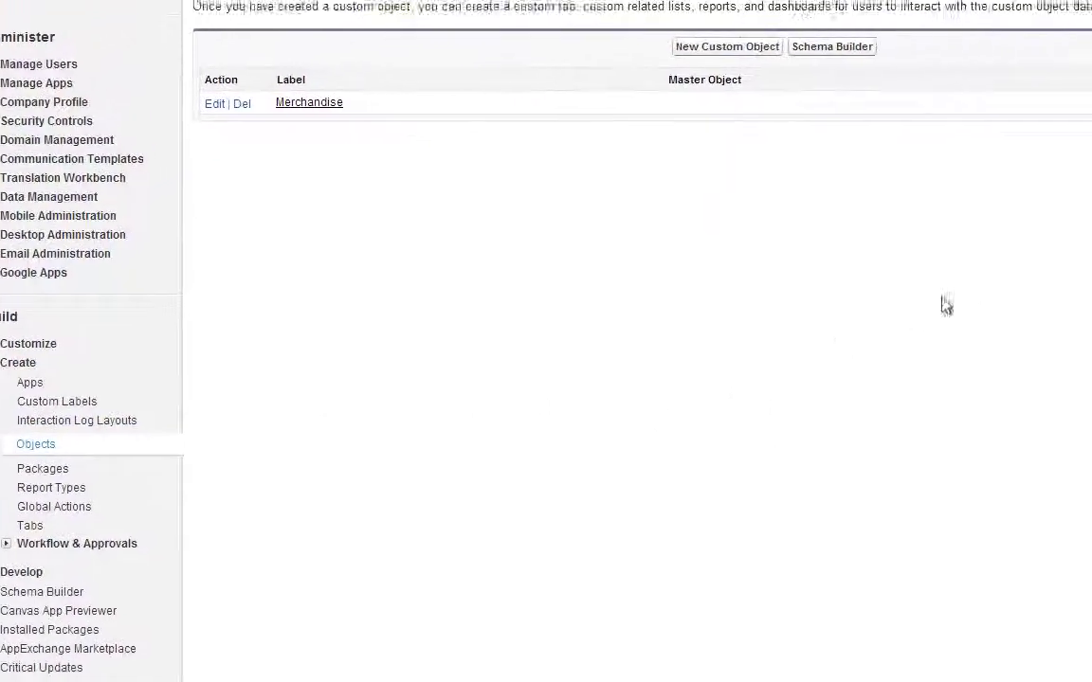
left_click(662, 110)
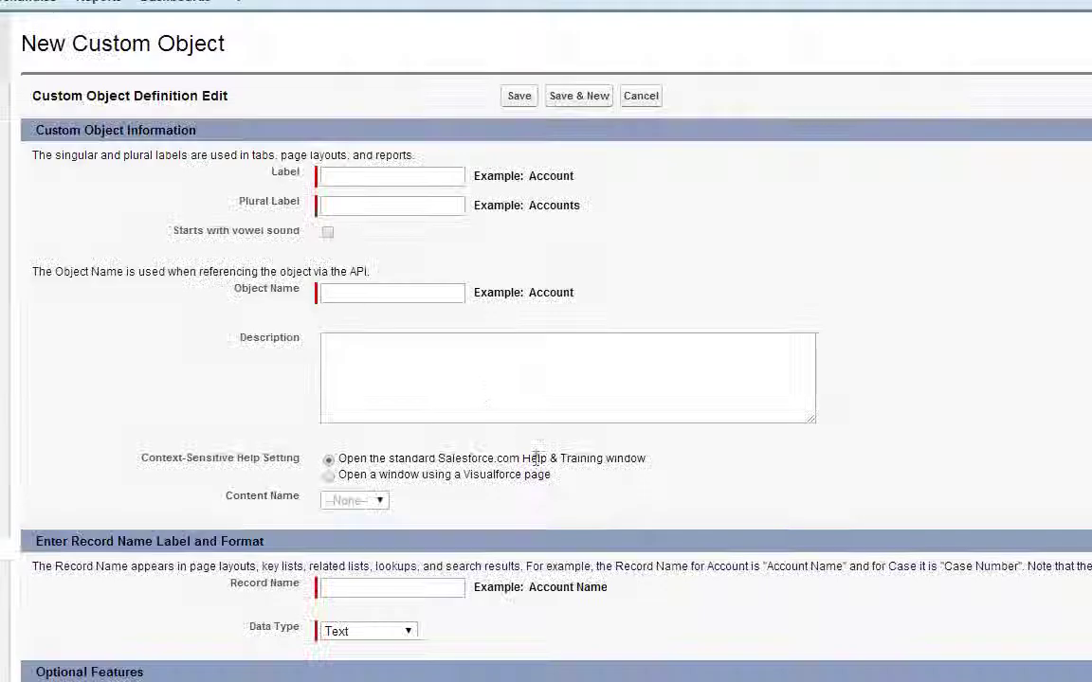
Label the custom object Invoice with plural label Invoices, and mark it as starting with a vowel sound.
left_click(357, 179)
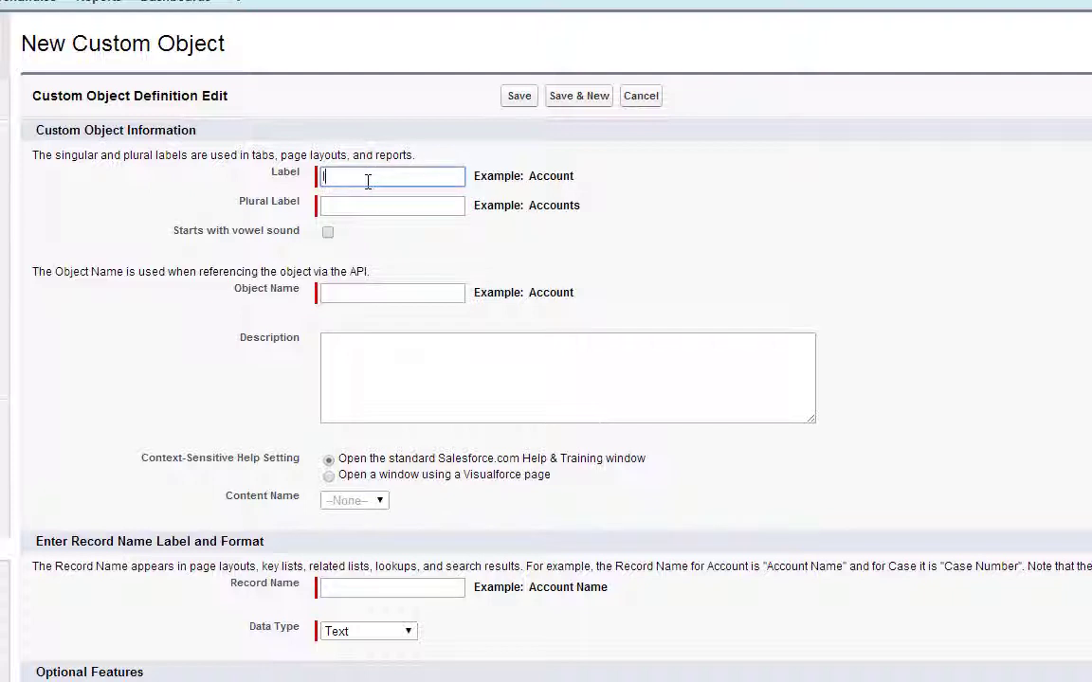
type("Invoice")
key("Tab")
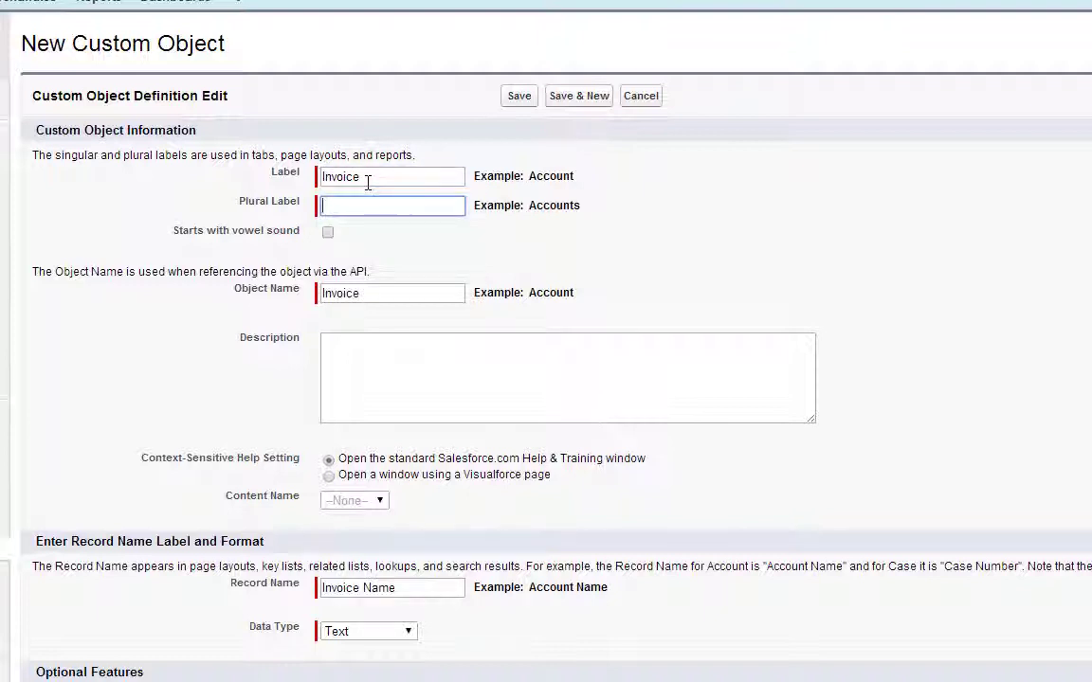
type("Invoices")
left_click(328, 232)
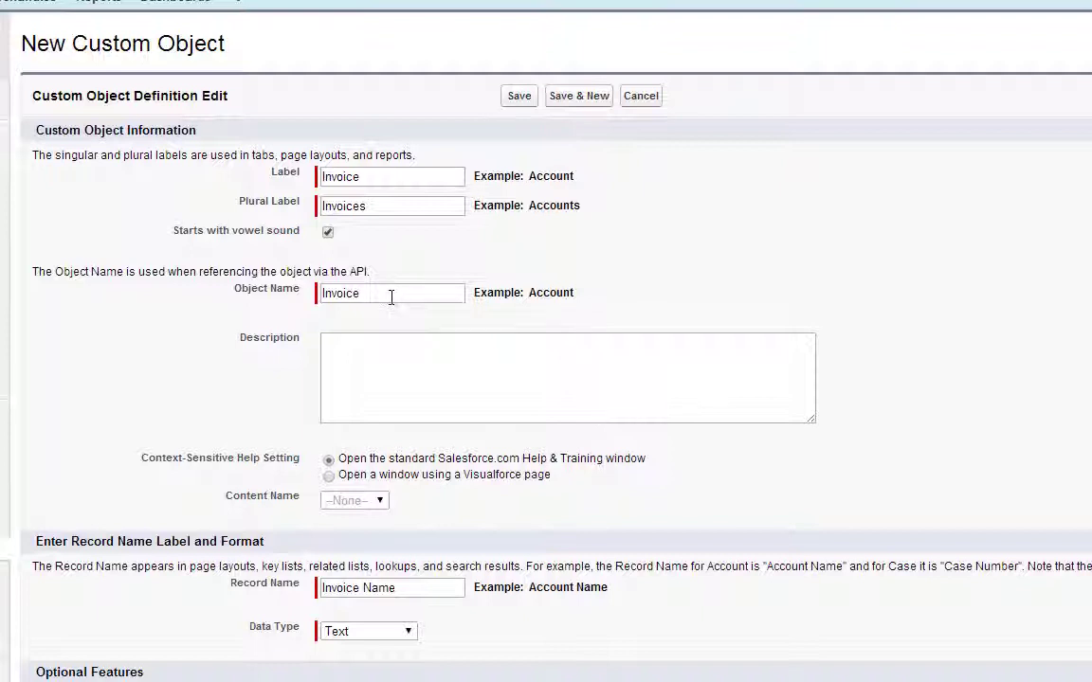
Set the record name to Invoice Number and its data type to Auto Number.
left_click(413, 593)
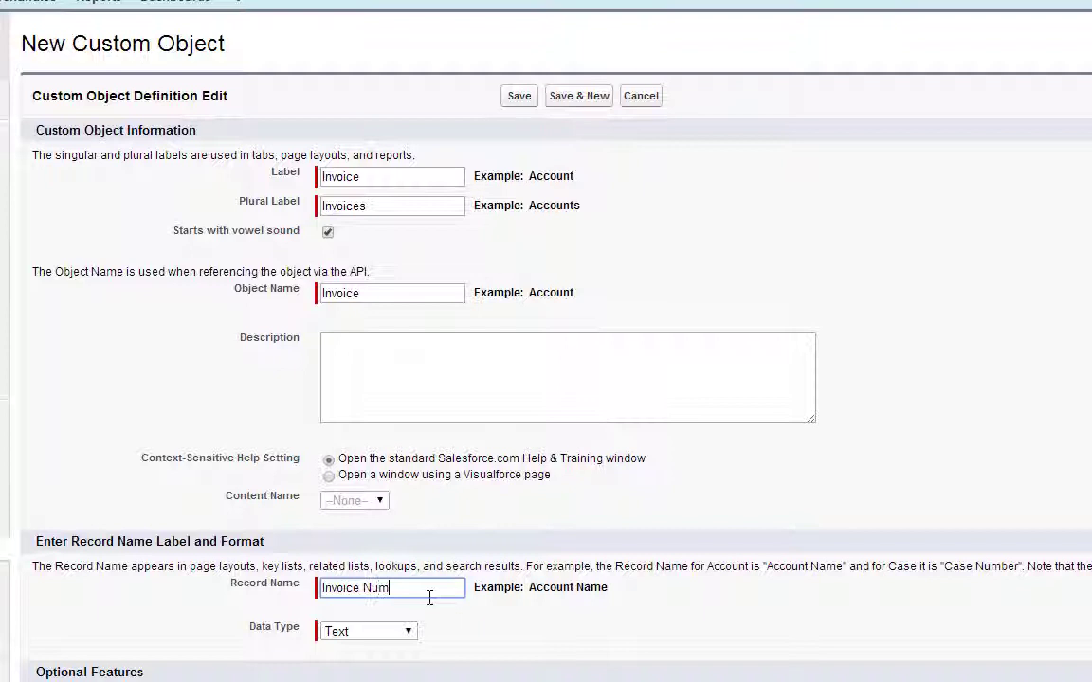
left_click(387, 631)
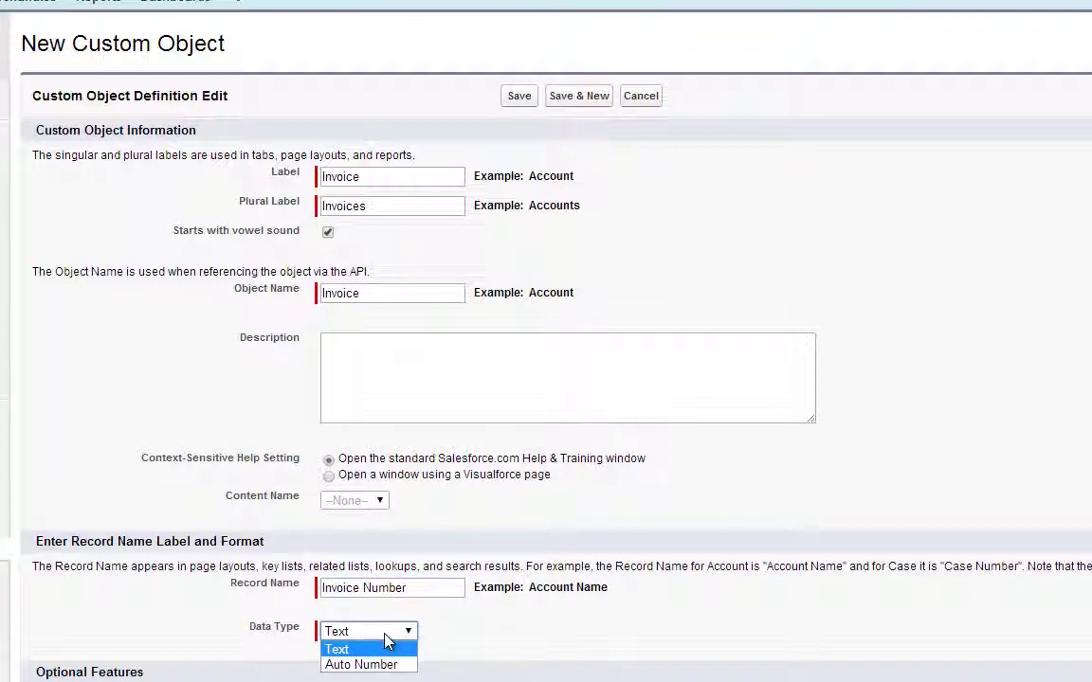
left_click(375, 660)
Set the auto number's display format to INV-{0000} and its starting number to 0.
scroll(373, 573, "down", 3)
scroll(365, 462, "down", 1)
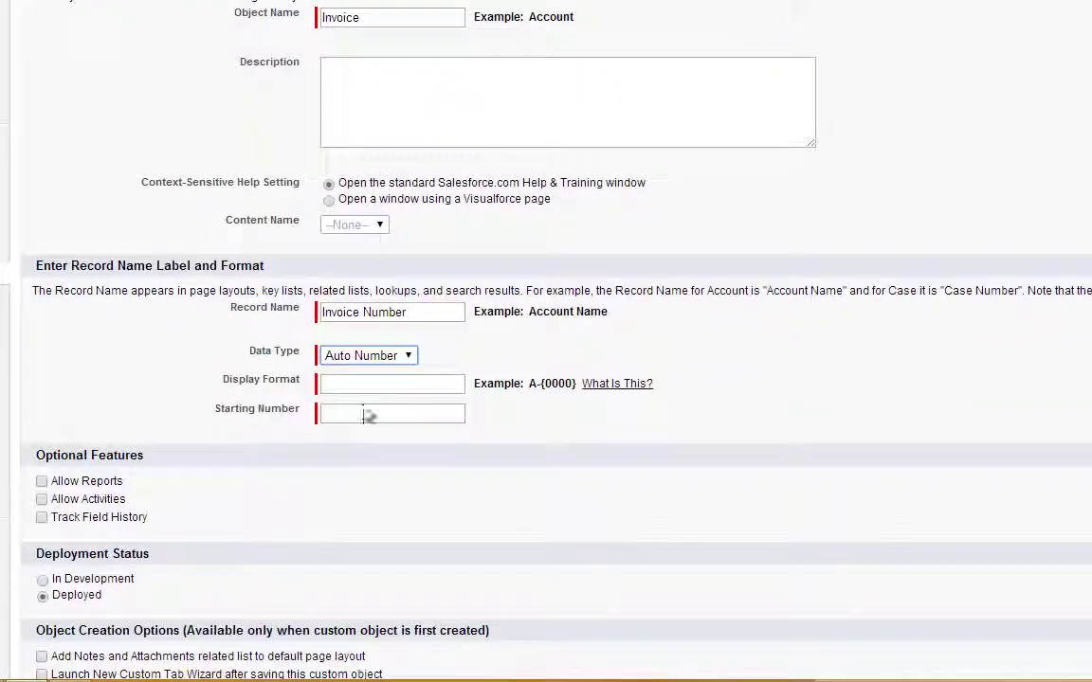
left_click(359, 381)
type("INV")
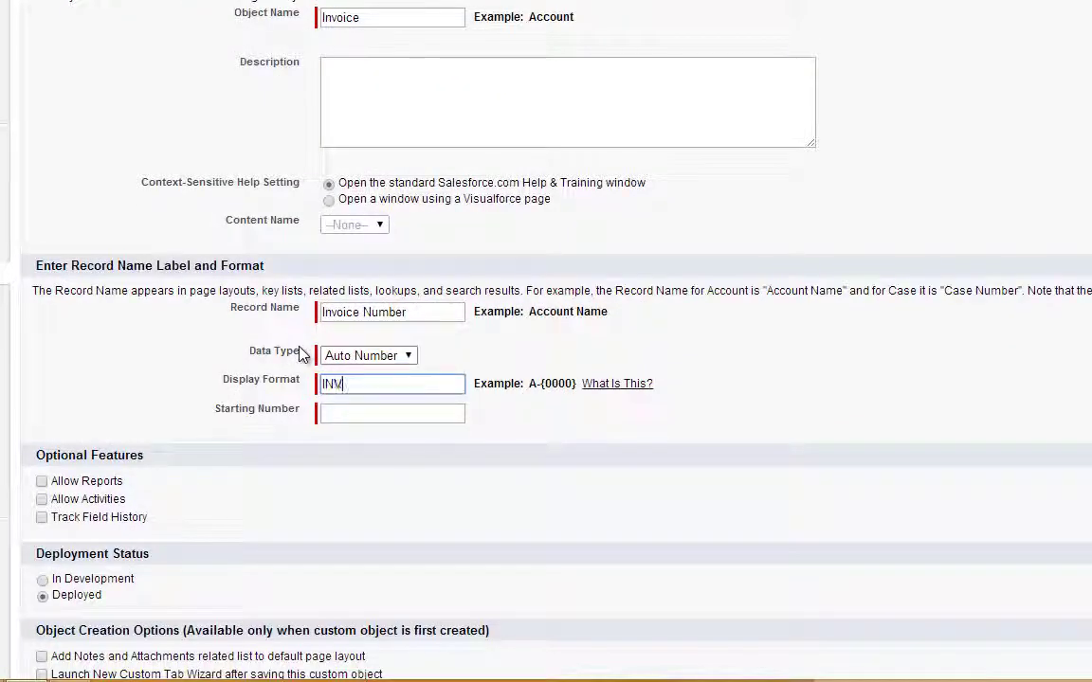
type("-{0000")
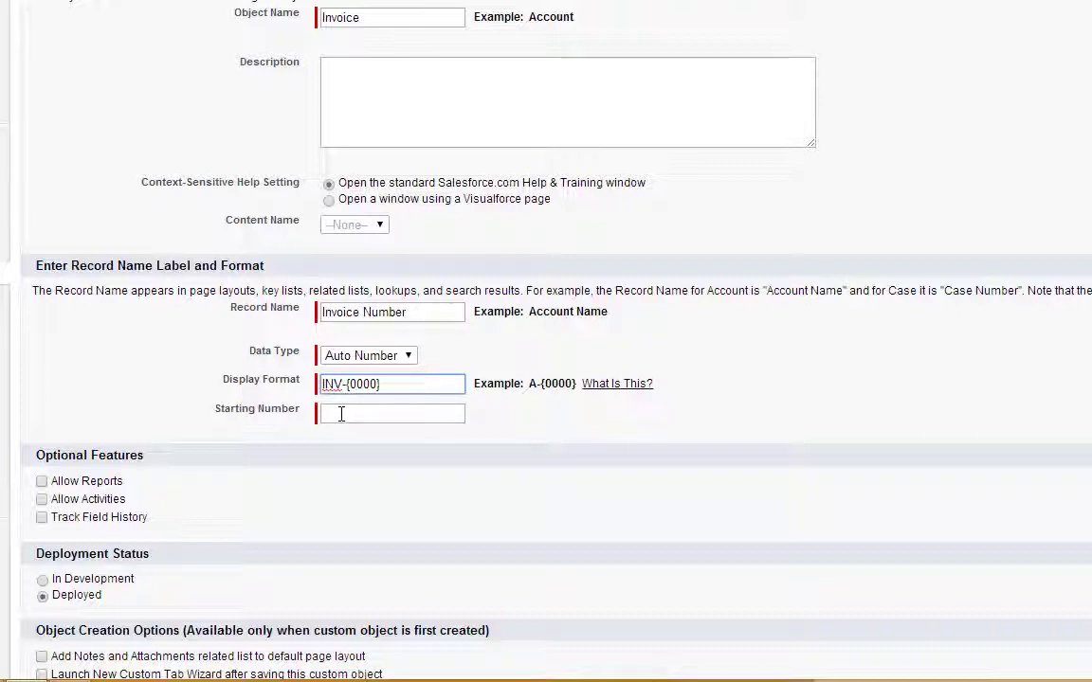
left_click(341, 414)
type("0")
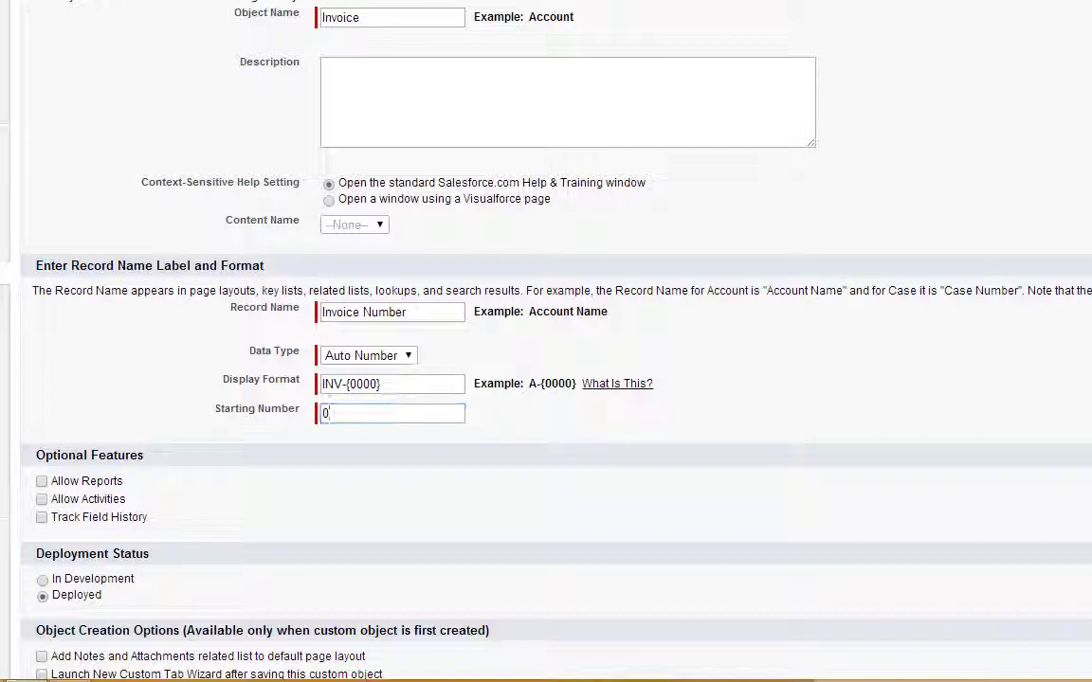
Allow reports for the object and save it with the New Custom Tab Wizard set to launch after saving.
left_click(46, 482)
left_click(42, 482)
scroll(331, 294, "down", 3)
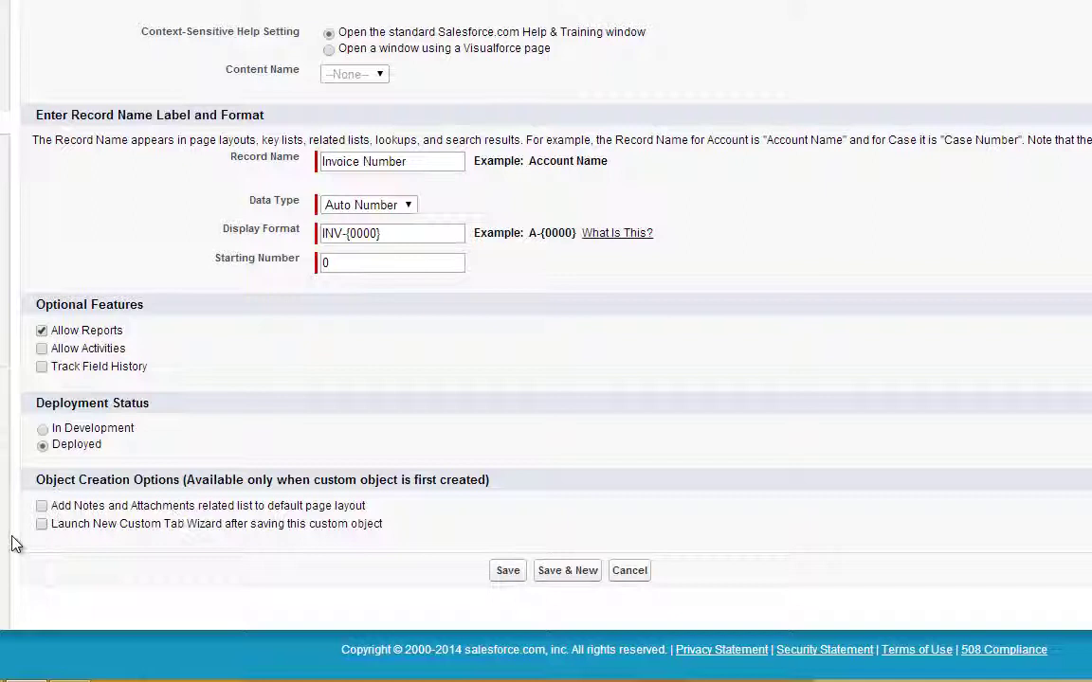
left_click(41, 524)
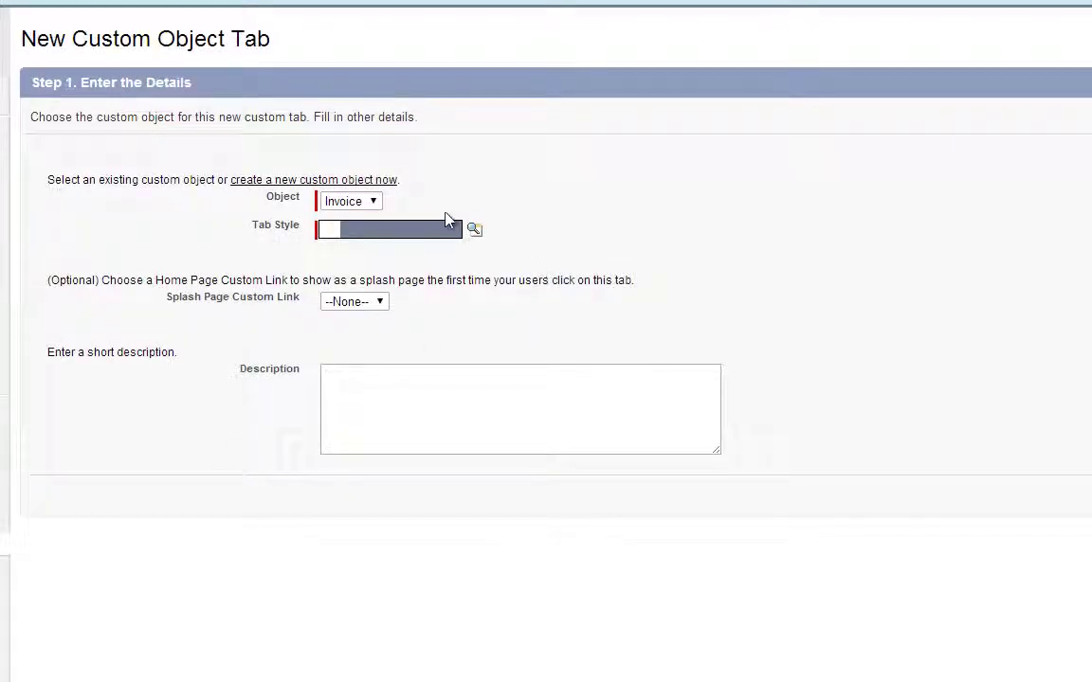
Give the Invoice object's tab the Form style and keep its visibility Default On for all profiles.
left_click(475, 230)
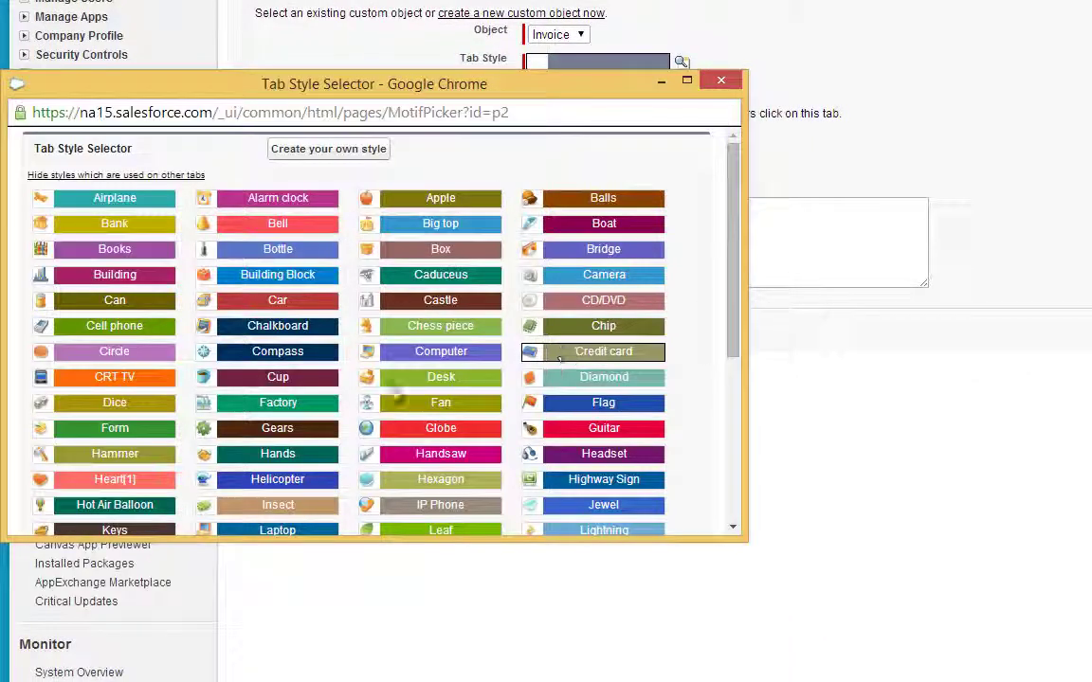
left_click(134, 431)
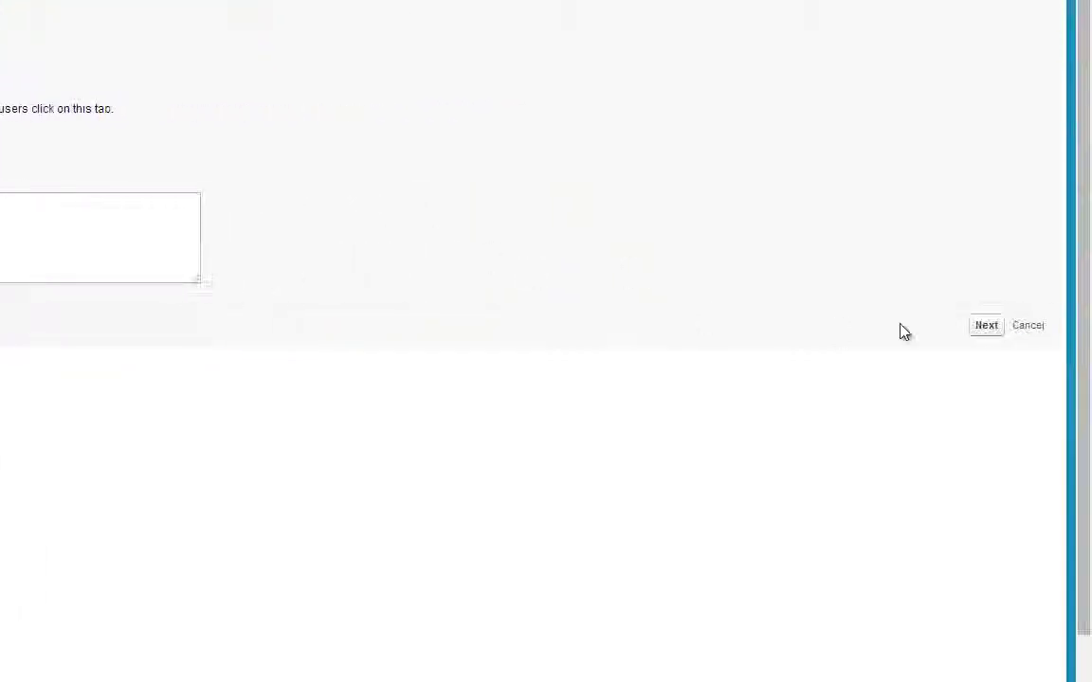
left_click(996, 334)
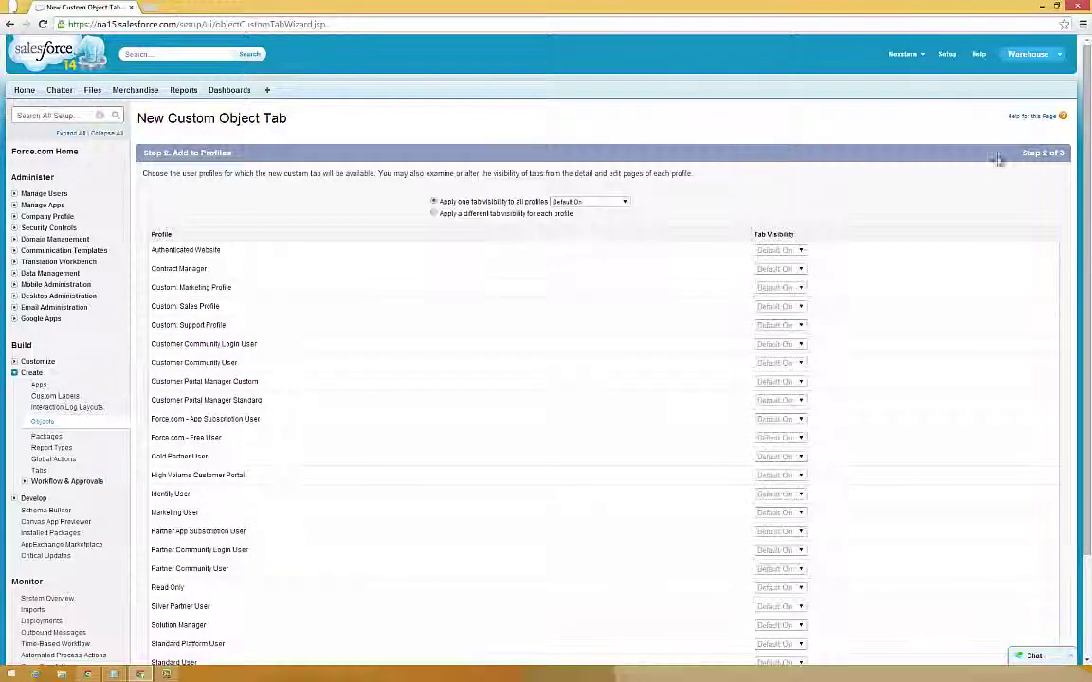
scroll(981, 148, "down", 3)
left_click(1028, 612)
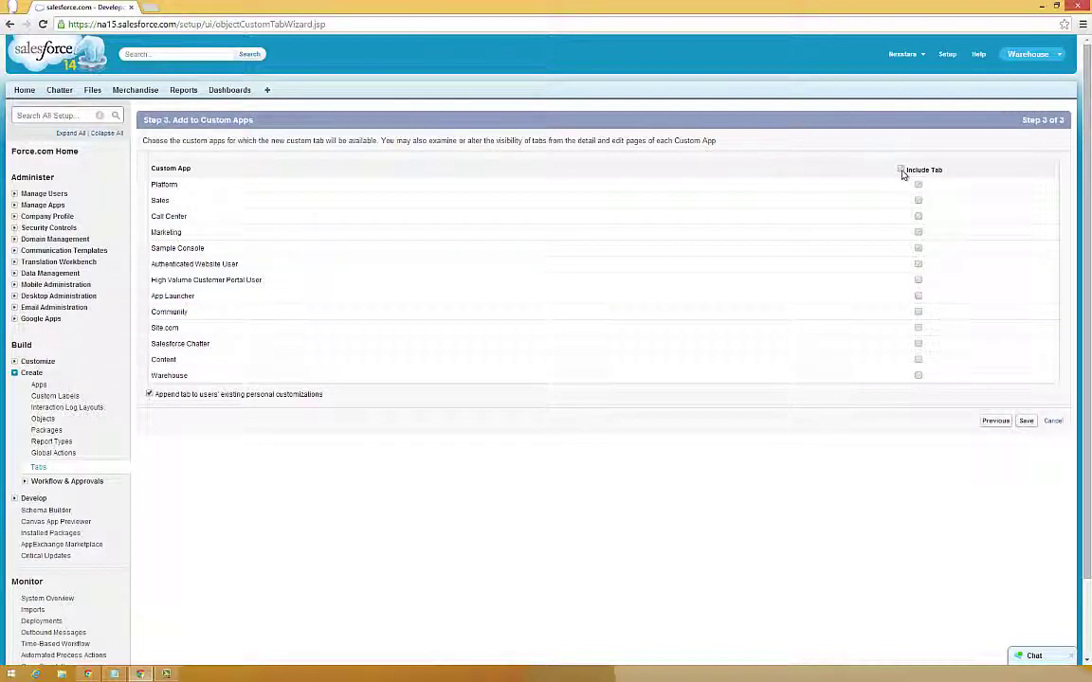
Include the new tab only in the Warehouse custom app and save the tab.
left_click(901, 170)
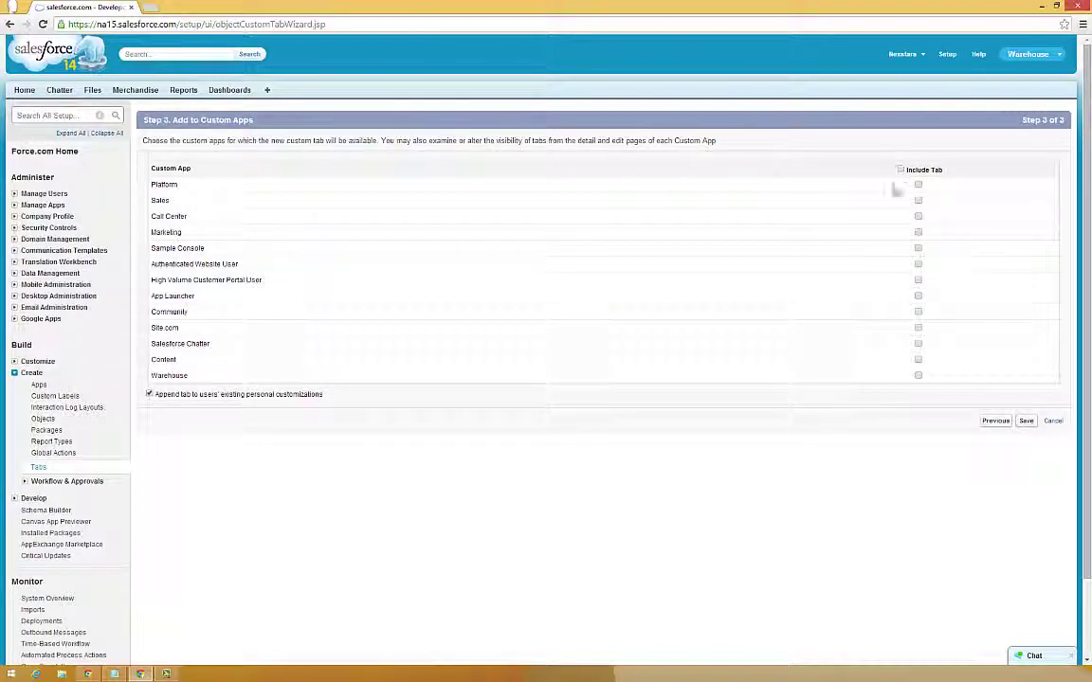
left_click(919, 376)
left_click(1028, 423)
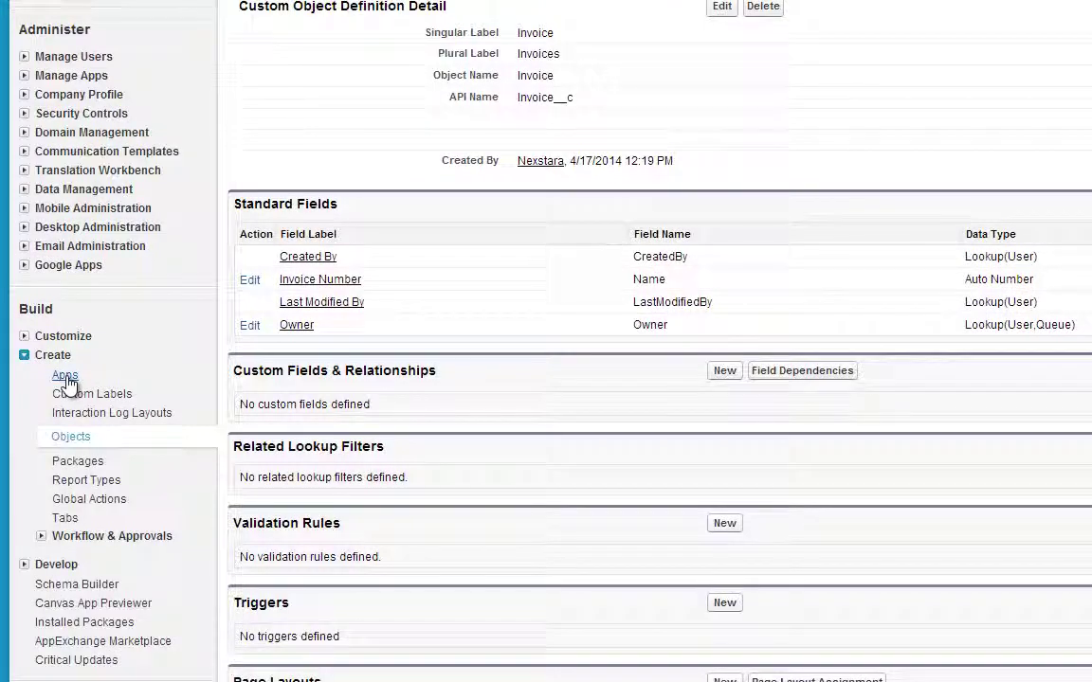
Edit the Warehouse app so the Invoices tab comes directly after Merchandise, and save the app.
left_click(66, 377)
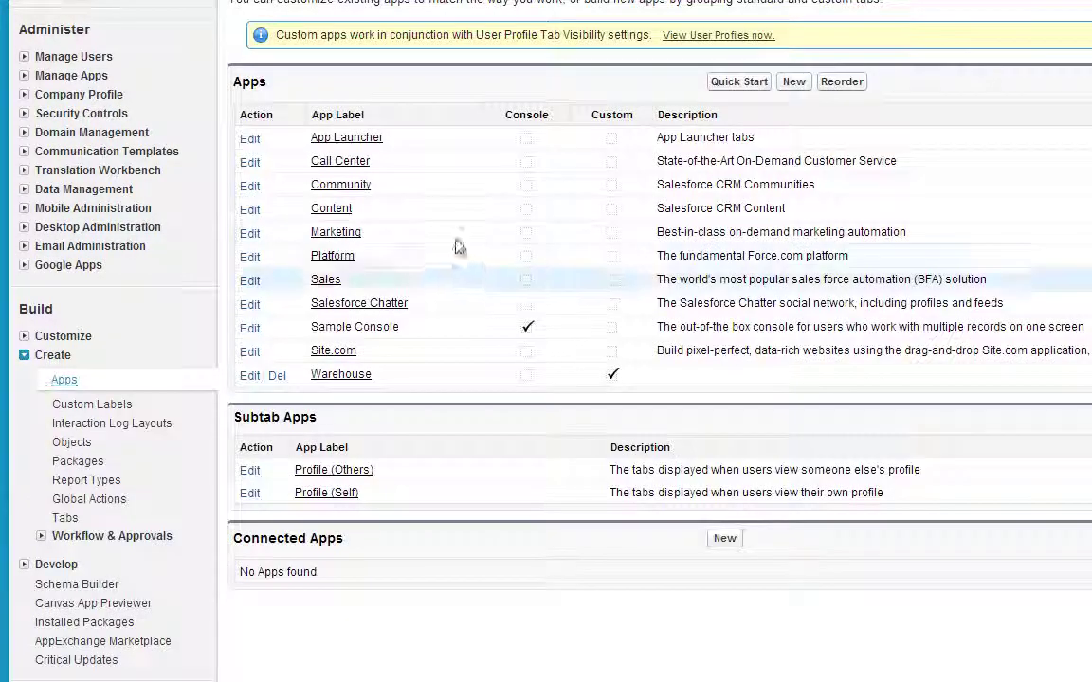
left_click(250, 376)
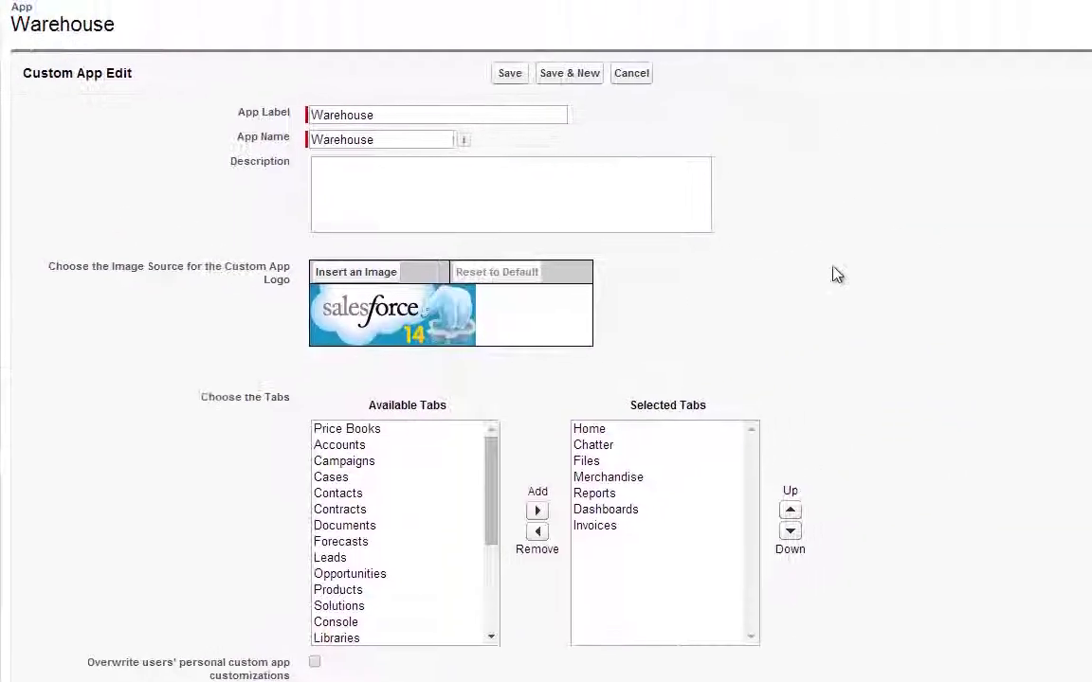
left_click(608, 528)
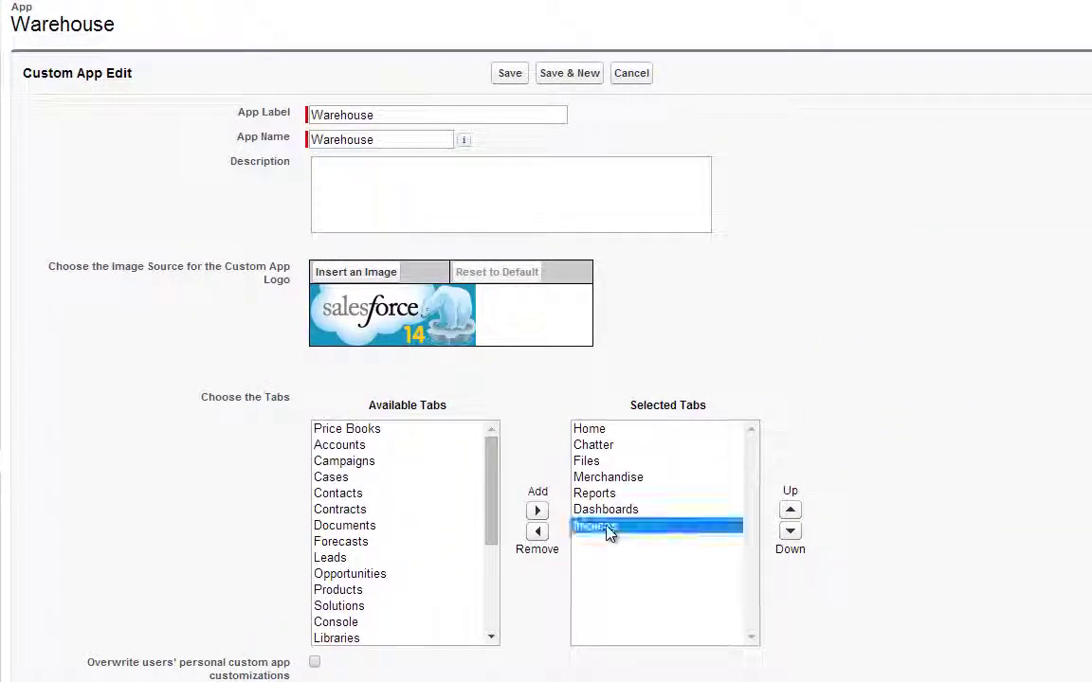
left_click(789, 511)
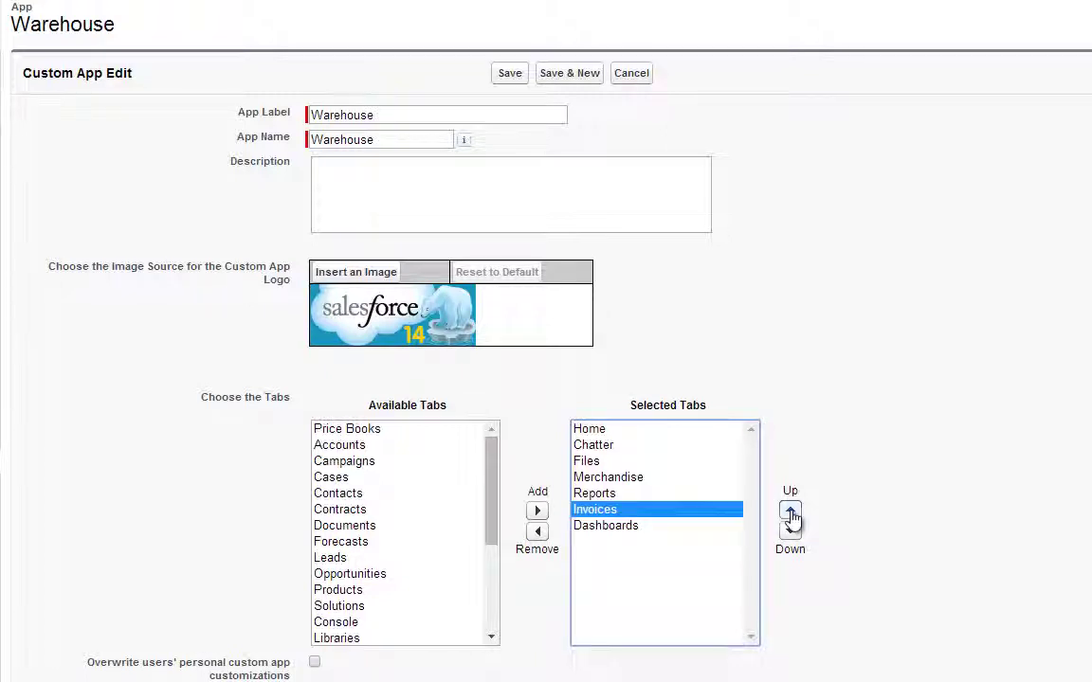
left_click(790, 512)
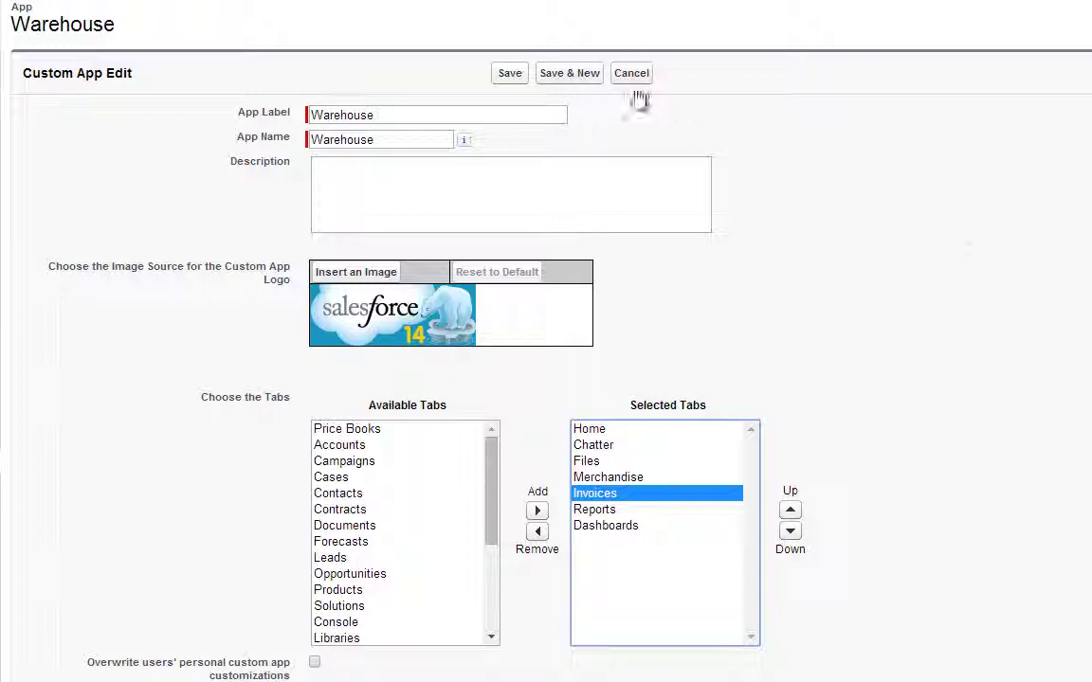
left_click(512, 74)
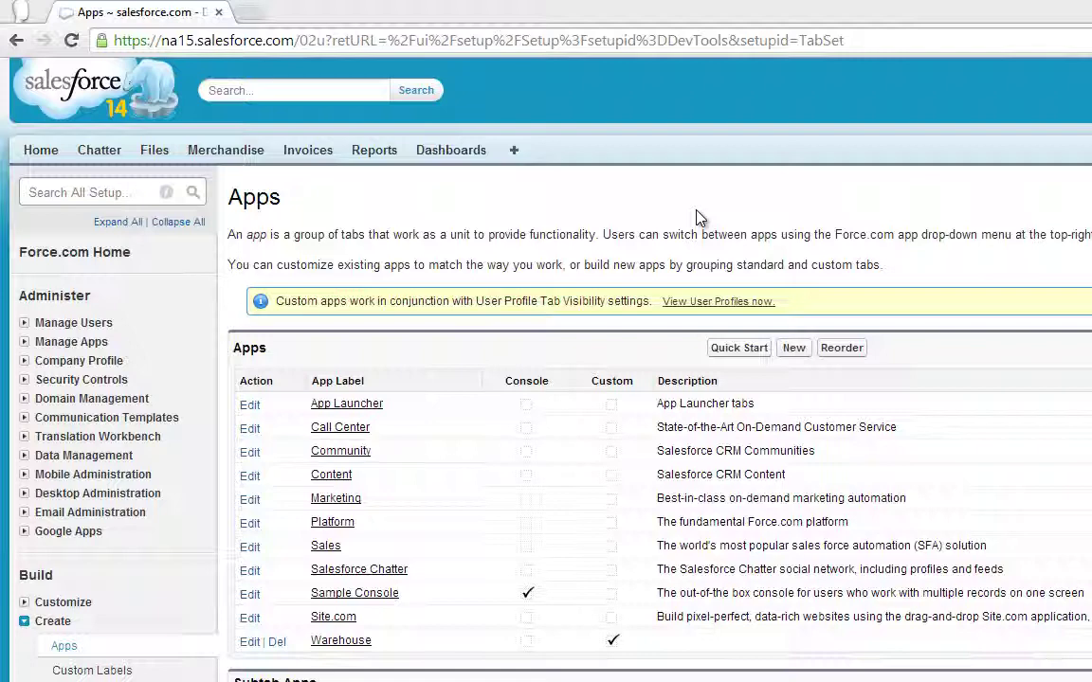
Start a new custom field of type Picklist on the Invoice custom object.
scroll(71, 531, "down", 2)
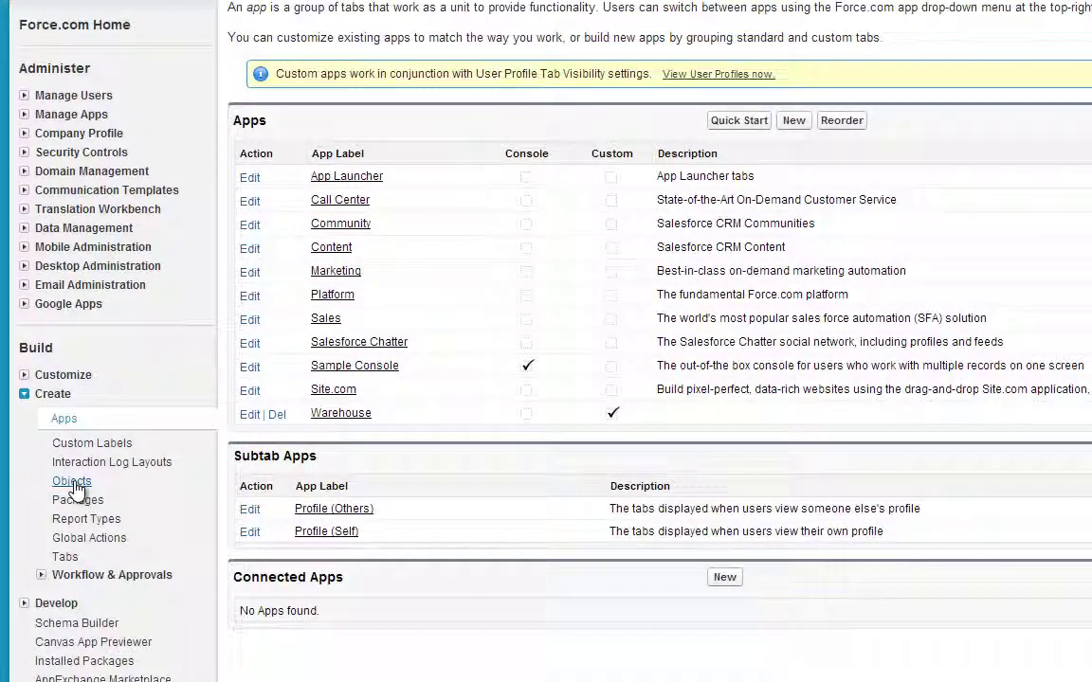
left_click(73, 486)
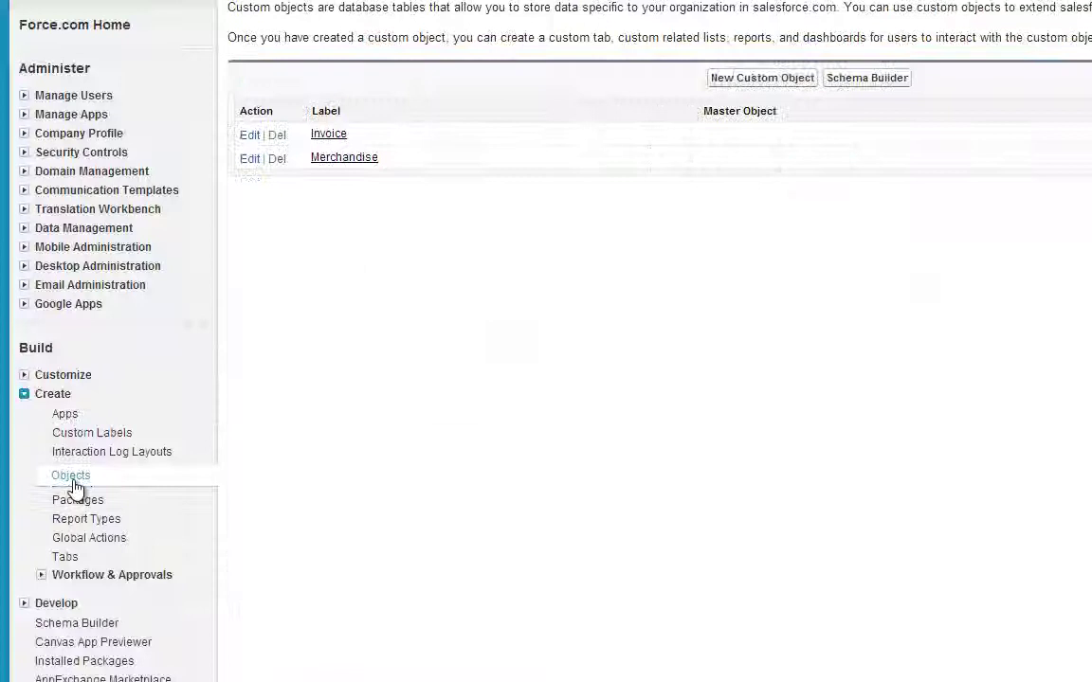
left_click(332, 136)
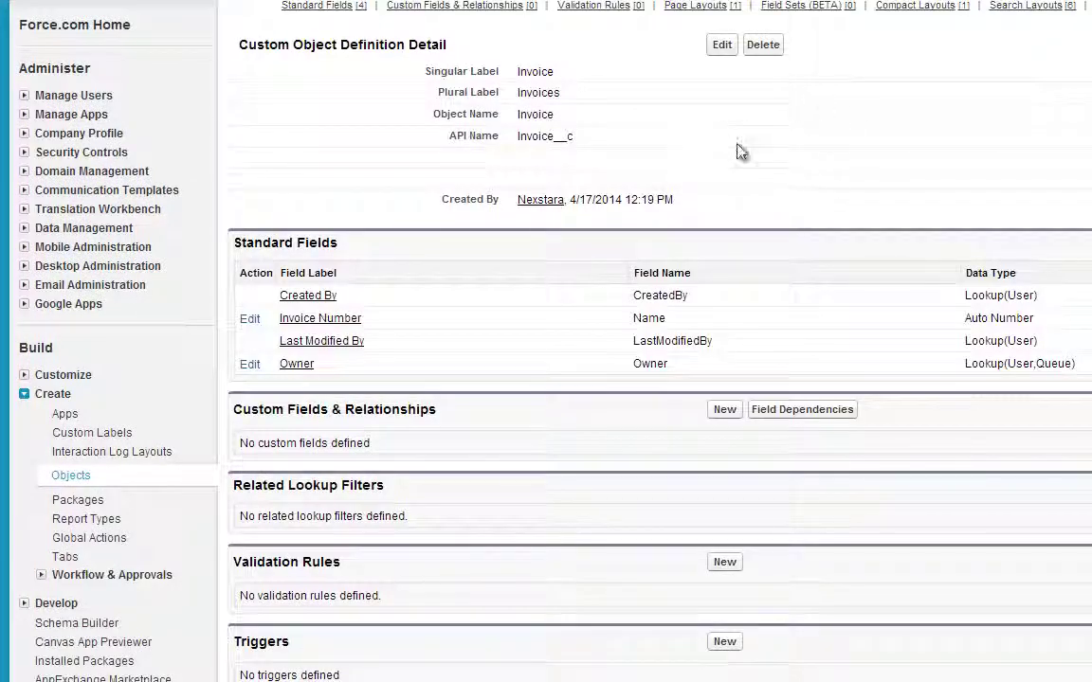
left_click(725, 414)
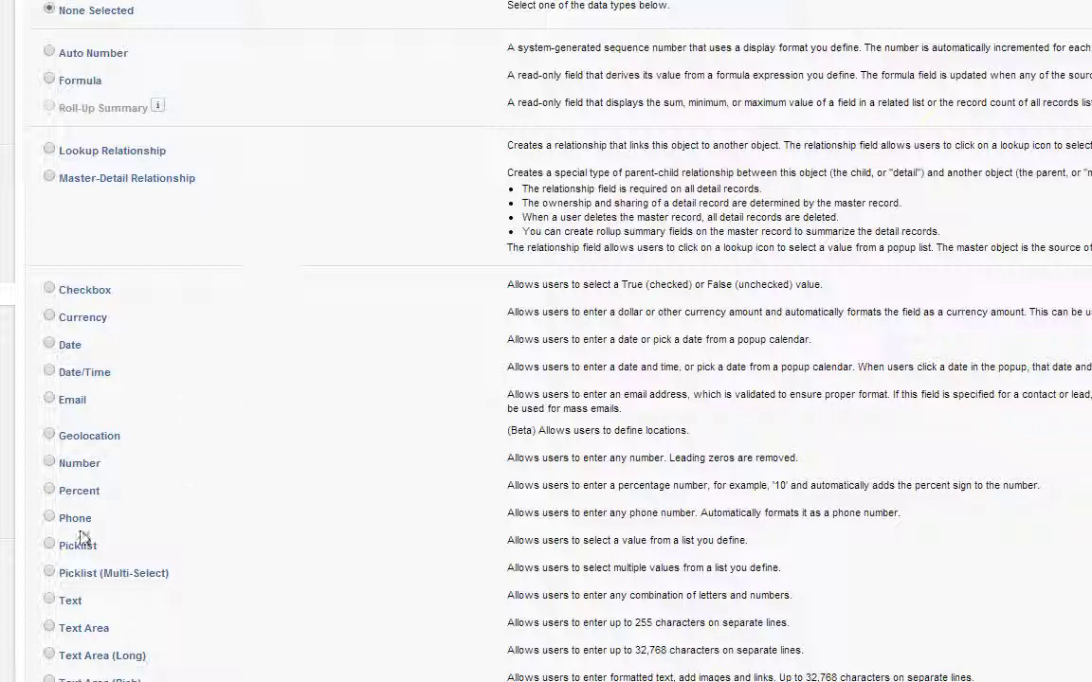
left_click(49, 544)
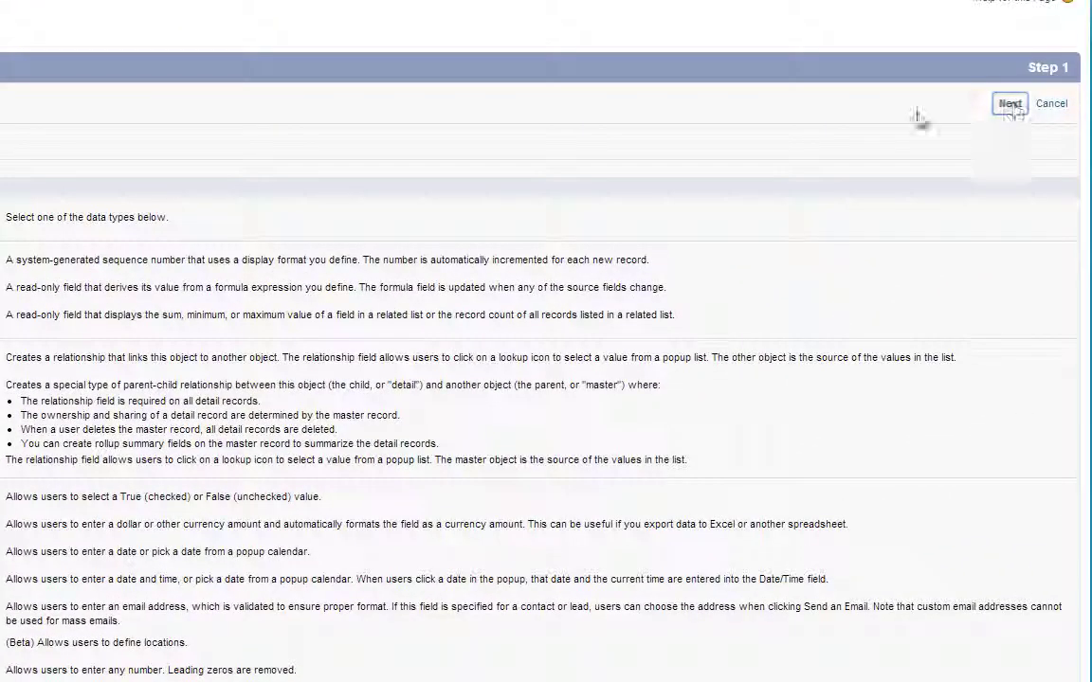
left_click(1009, 104)
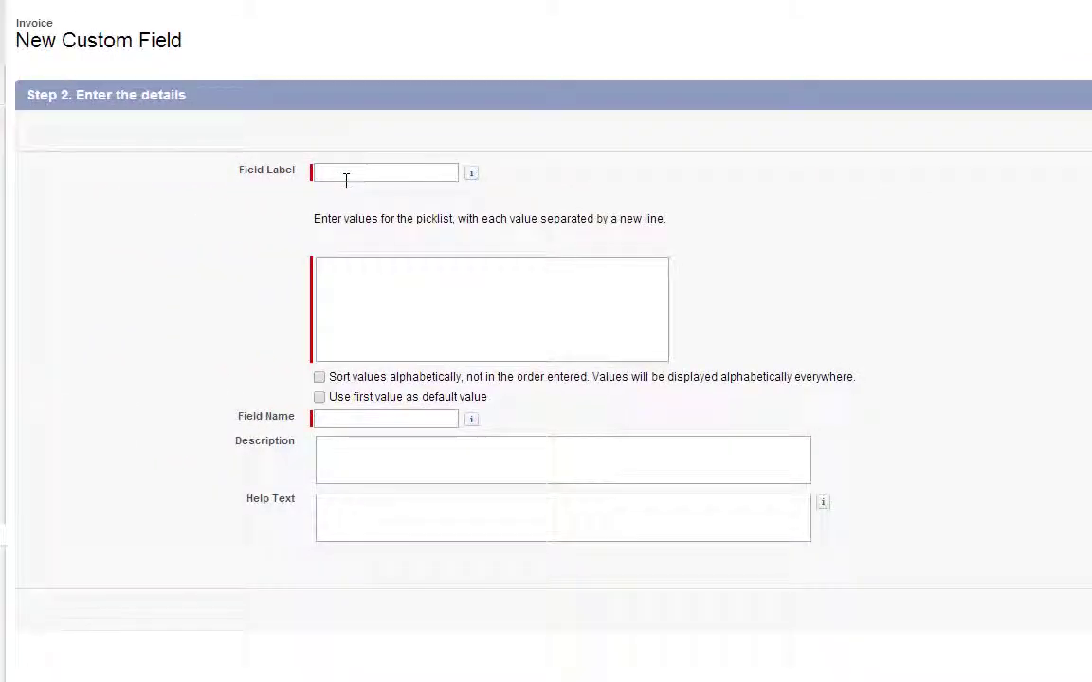
Label the new picklist field Status.
left_click(344, 178)
type("Status")
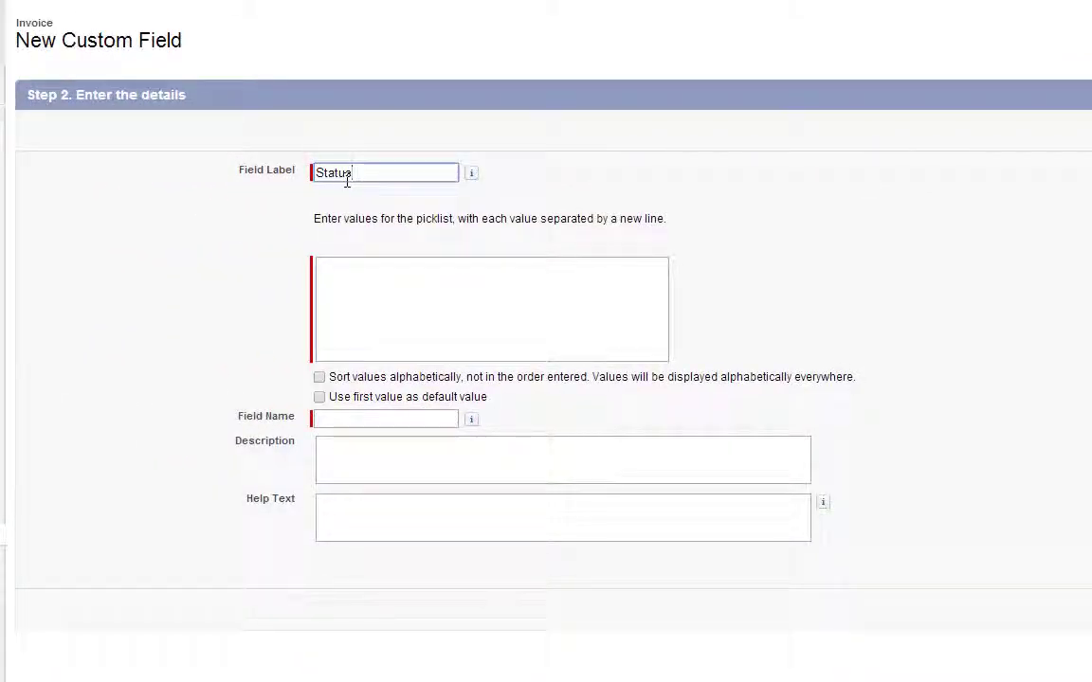
key("Tab")
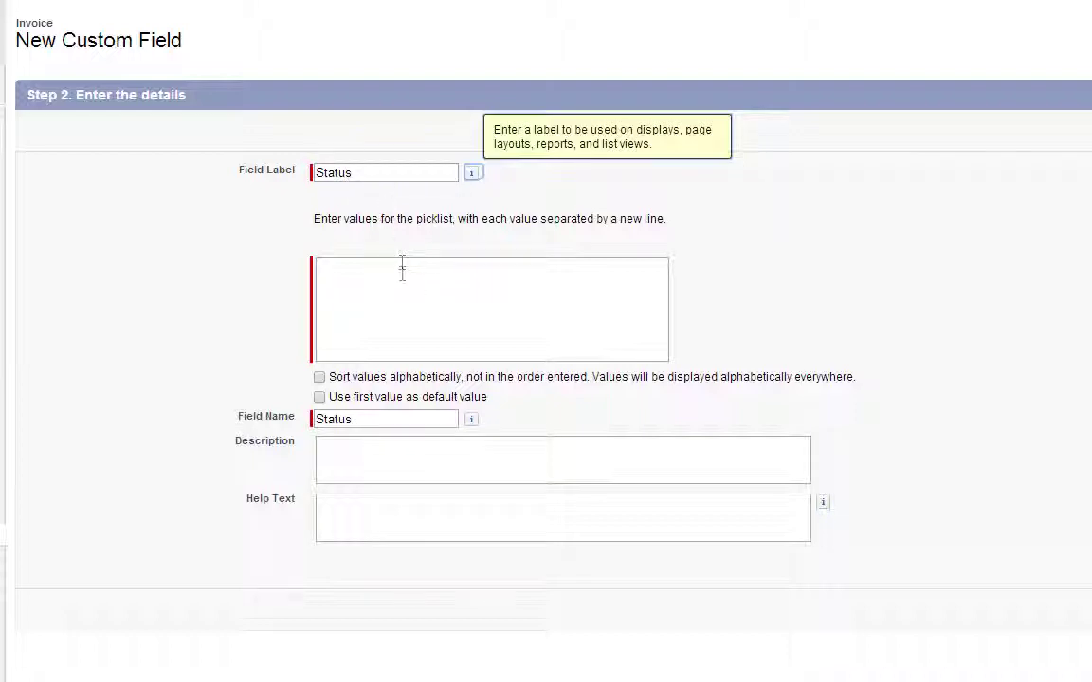
Enter the picklist values Open, Closed, Negotiating and Pending, and use the first value as the default.
left_click(397, 273)
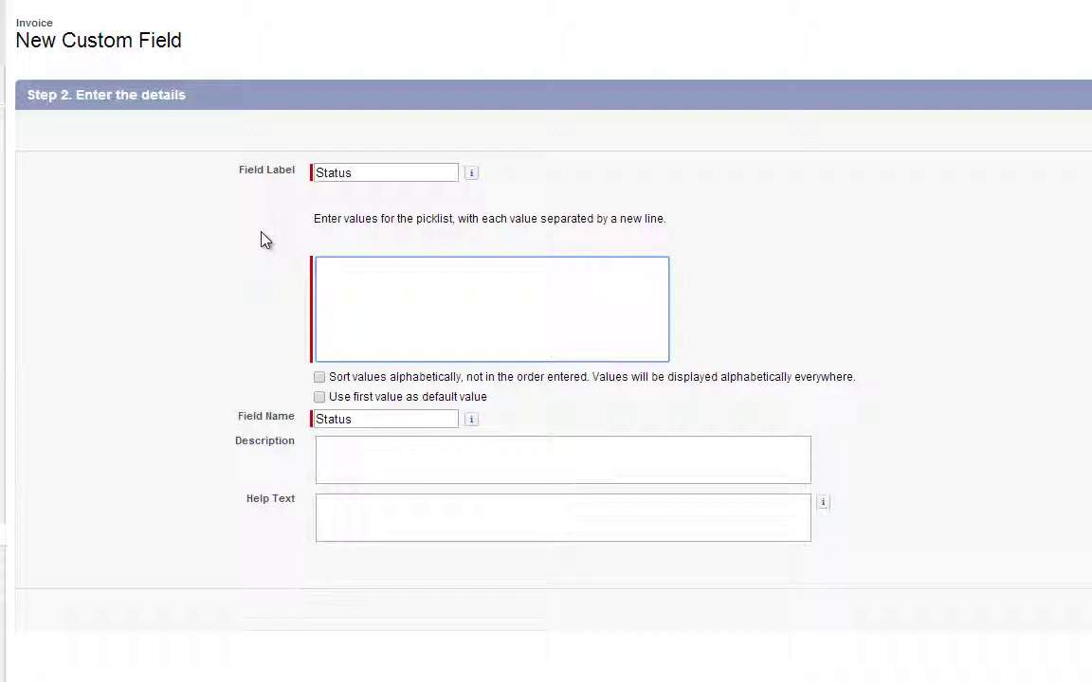
type("Open")
key("Return")
type("Closed")
key("Return")
type("Negotiating")
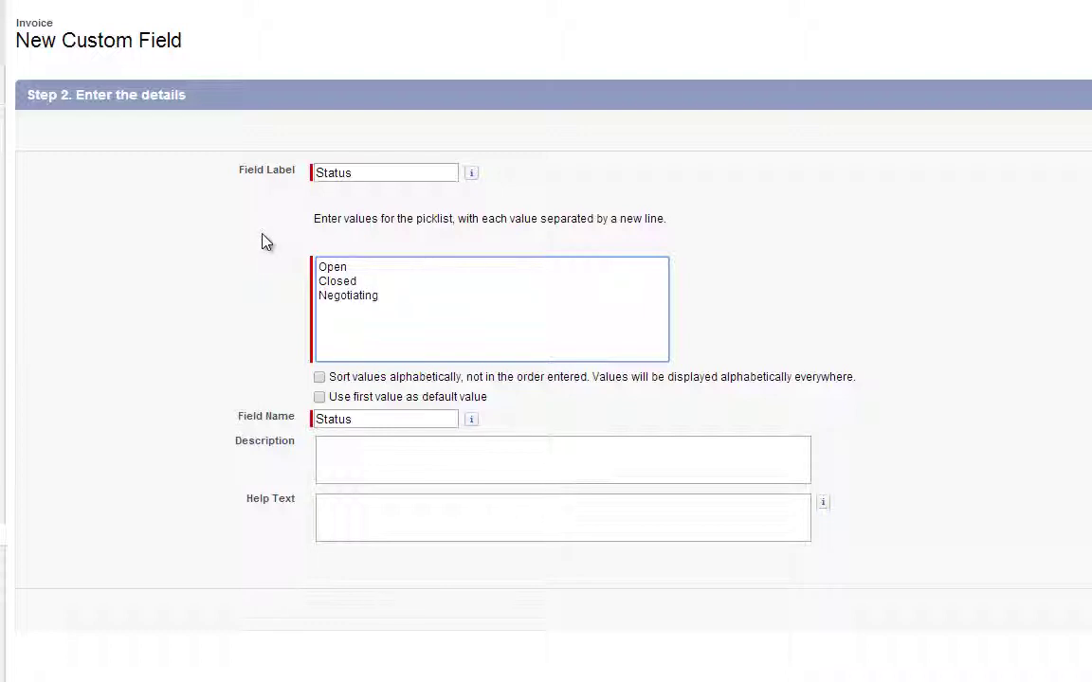
key("Return")
type("Pending")
left_click(320, 397)
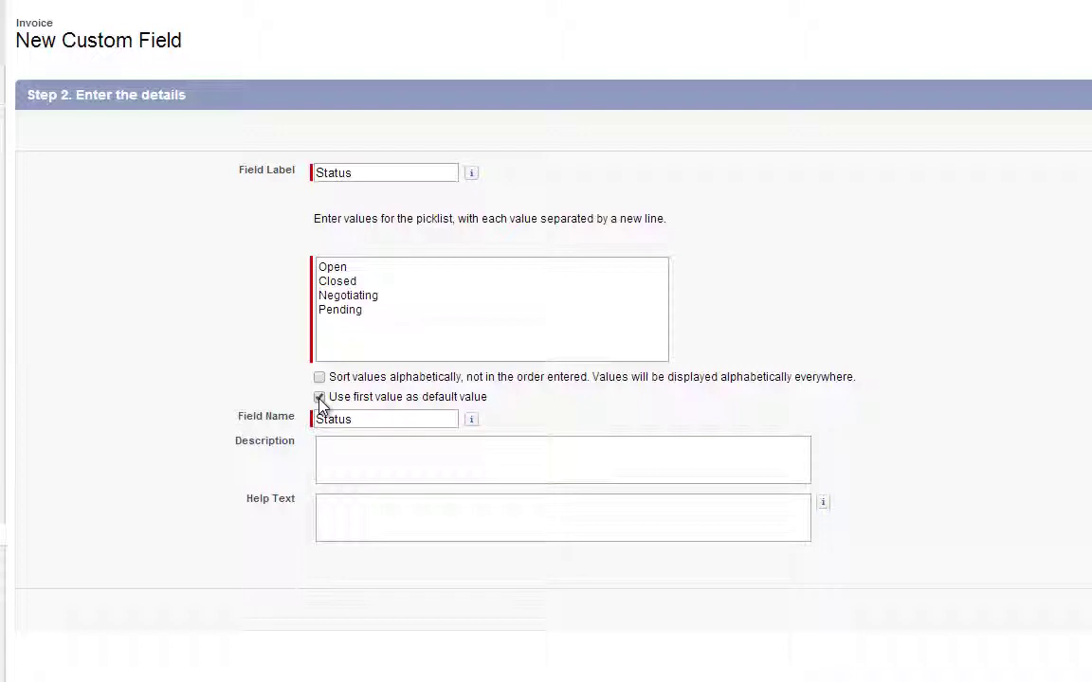
Set the Status field's help text to "Choose a value from the drop-down list.".
left_click(355, 520)
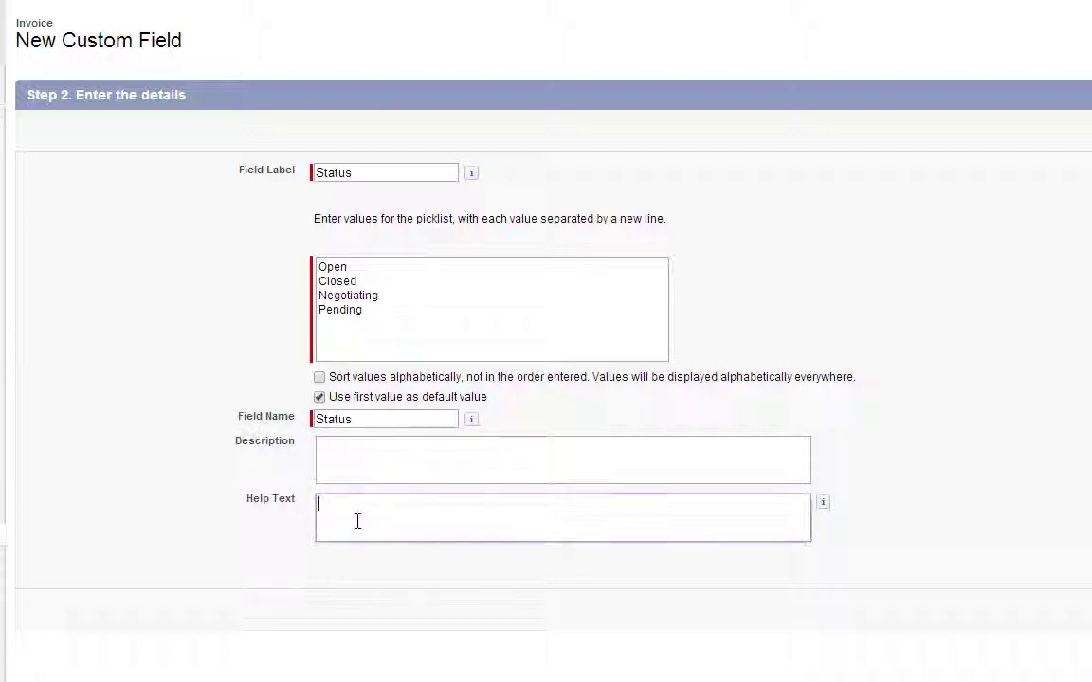
type("Ch")
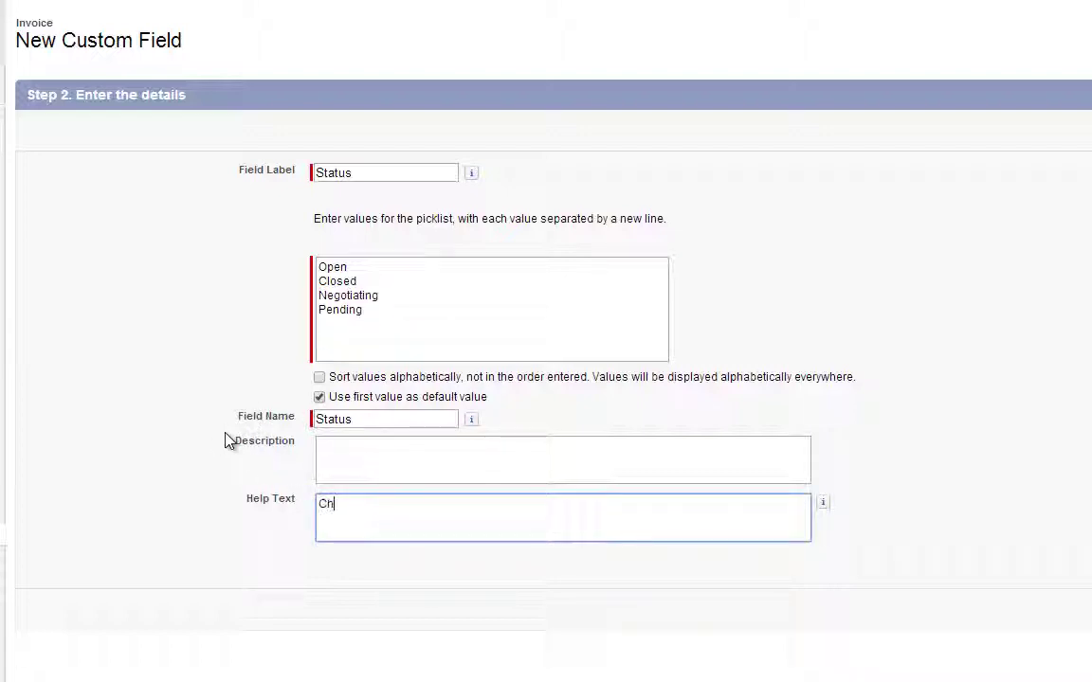
type("oose a value from the drop-")
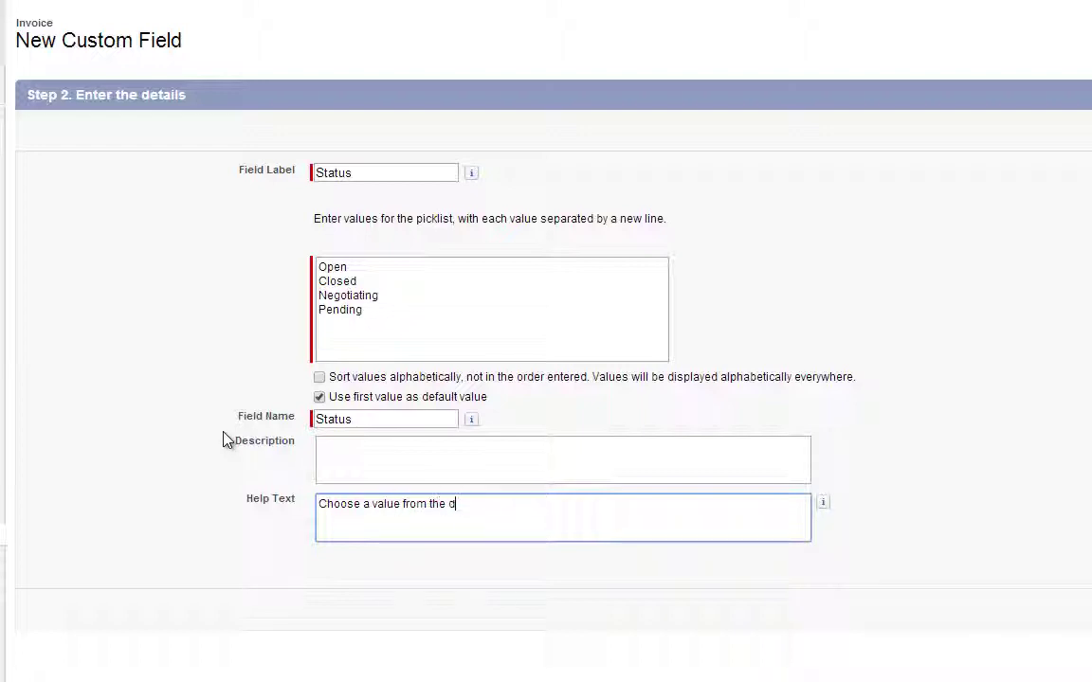
type("down list.")
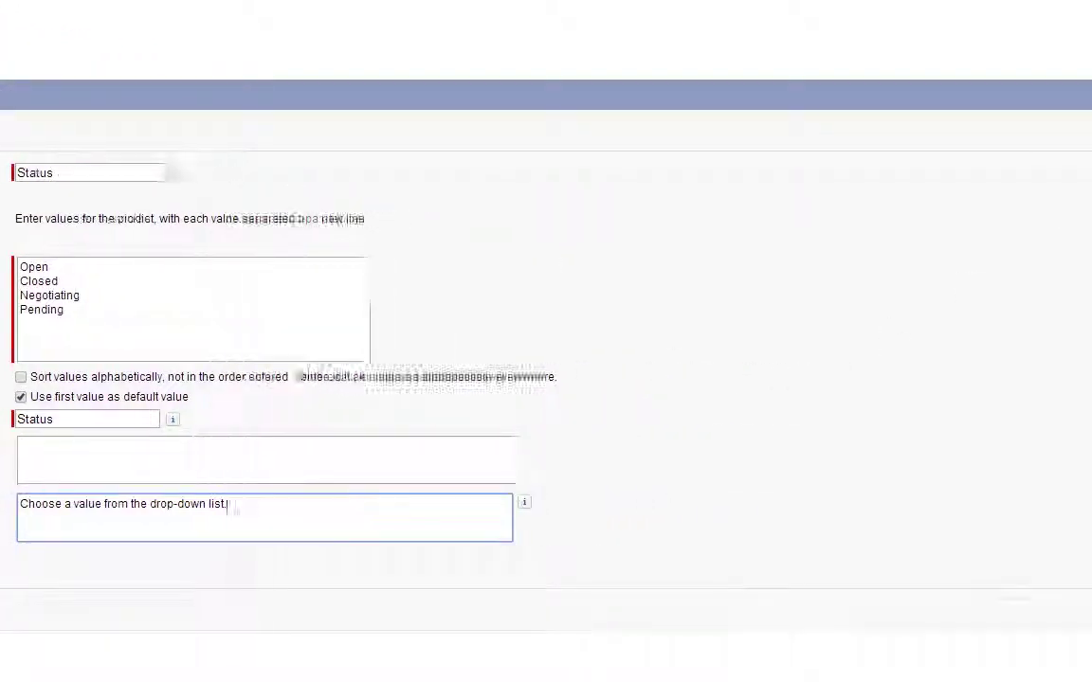
Accept the default field-level security and page layout settings, and save the Status field.
left_click(1005, 132)
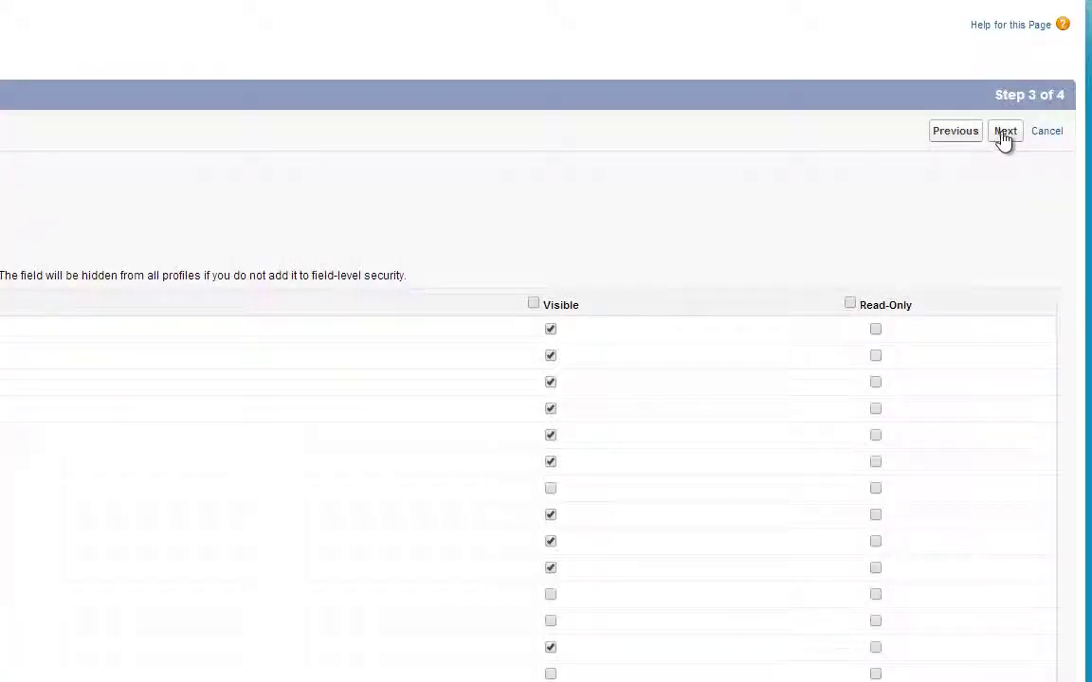
left_click(1005, 134)
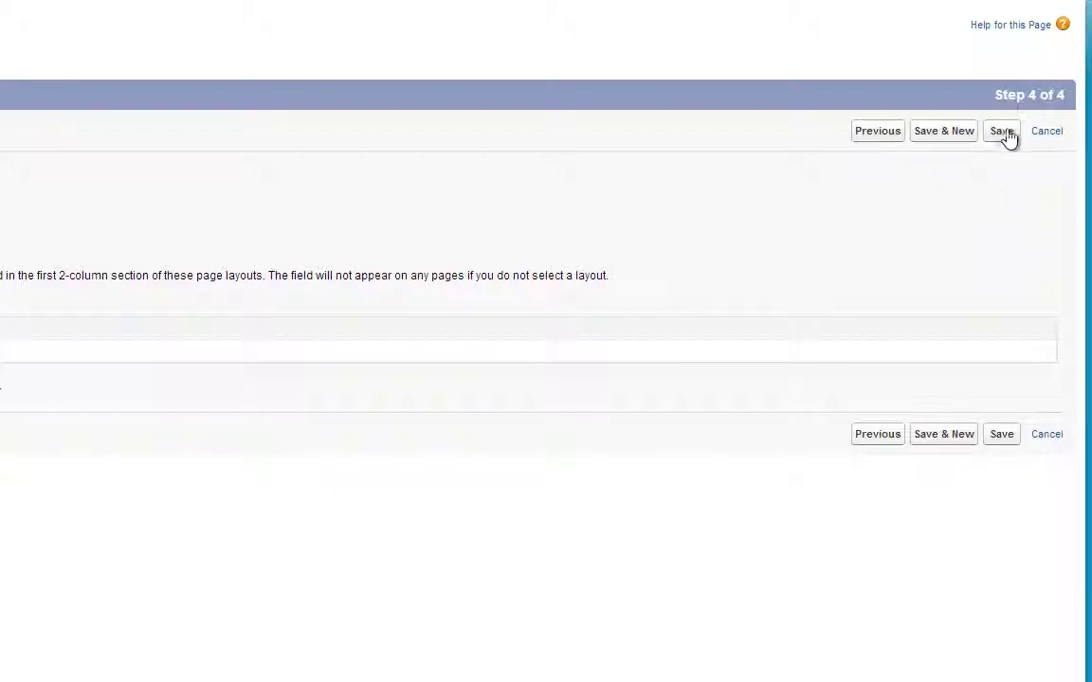
left_click(1008, 138)
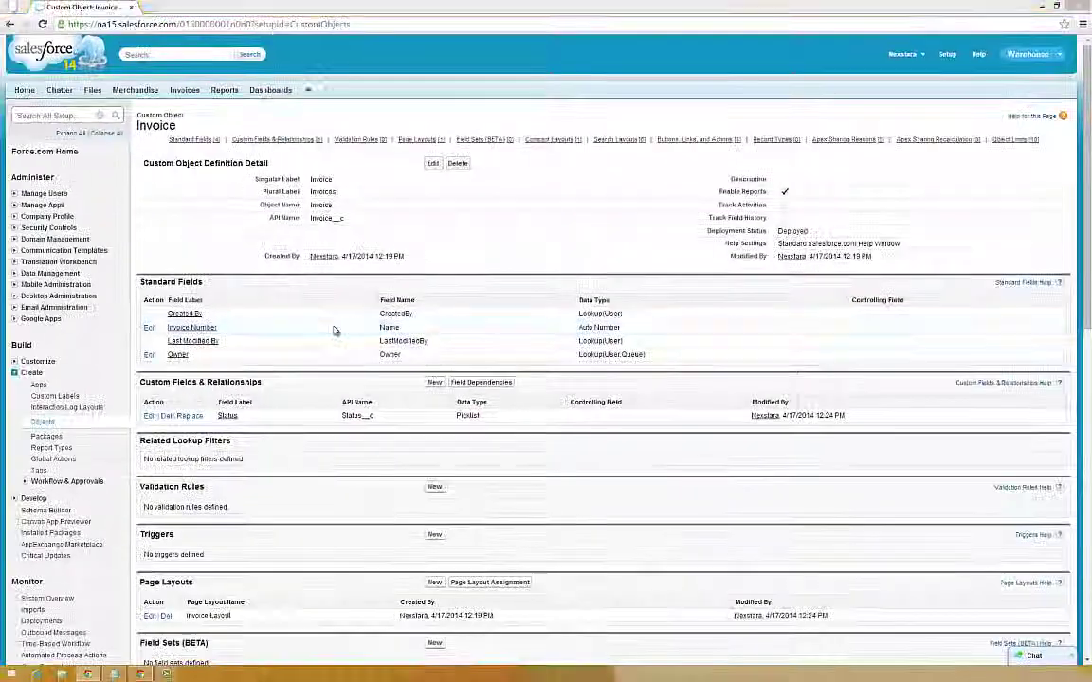
Create a new invoice record with the Status Open and save it.
left_click(185, 91)
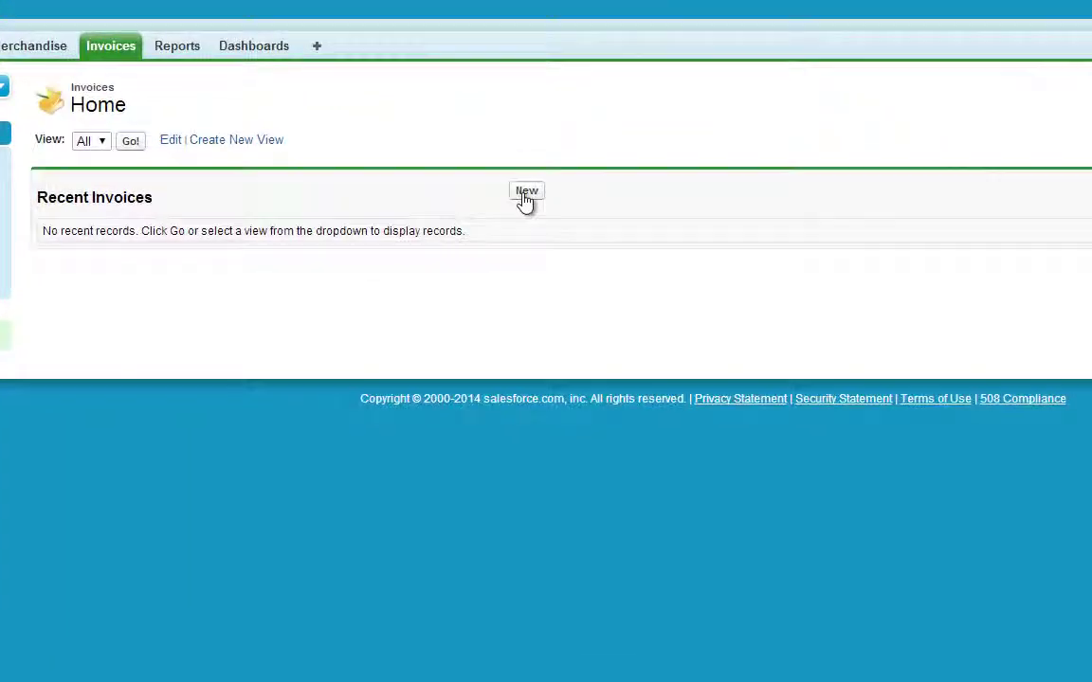
left_click(527, 194)
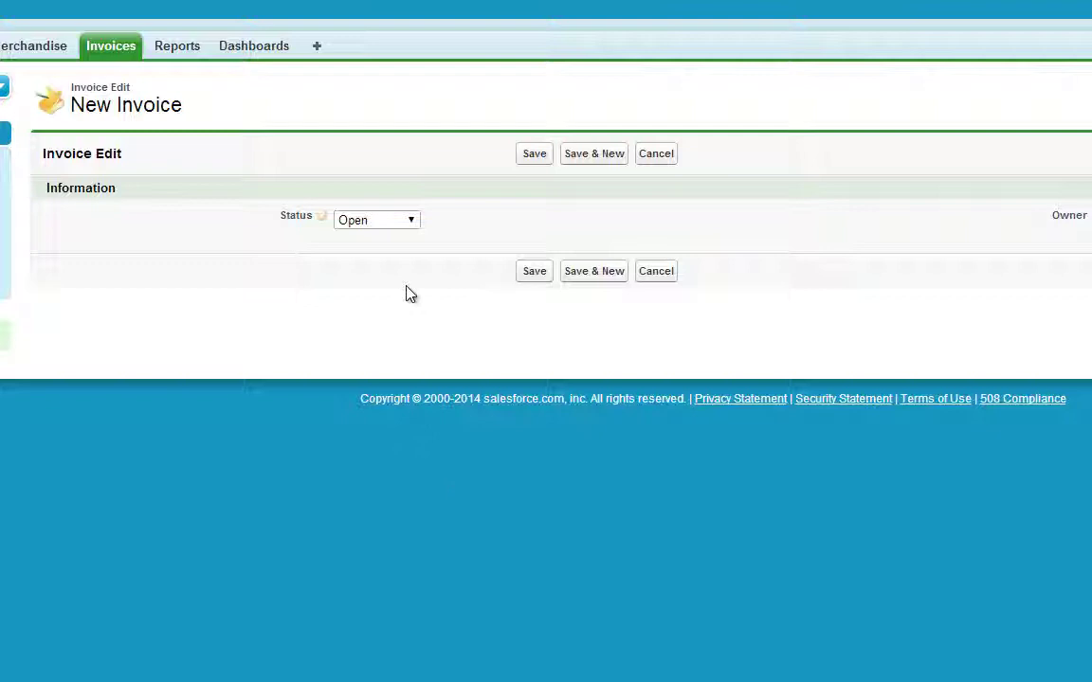
left_click(398, 220)
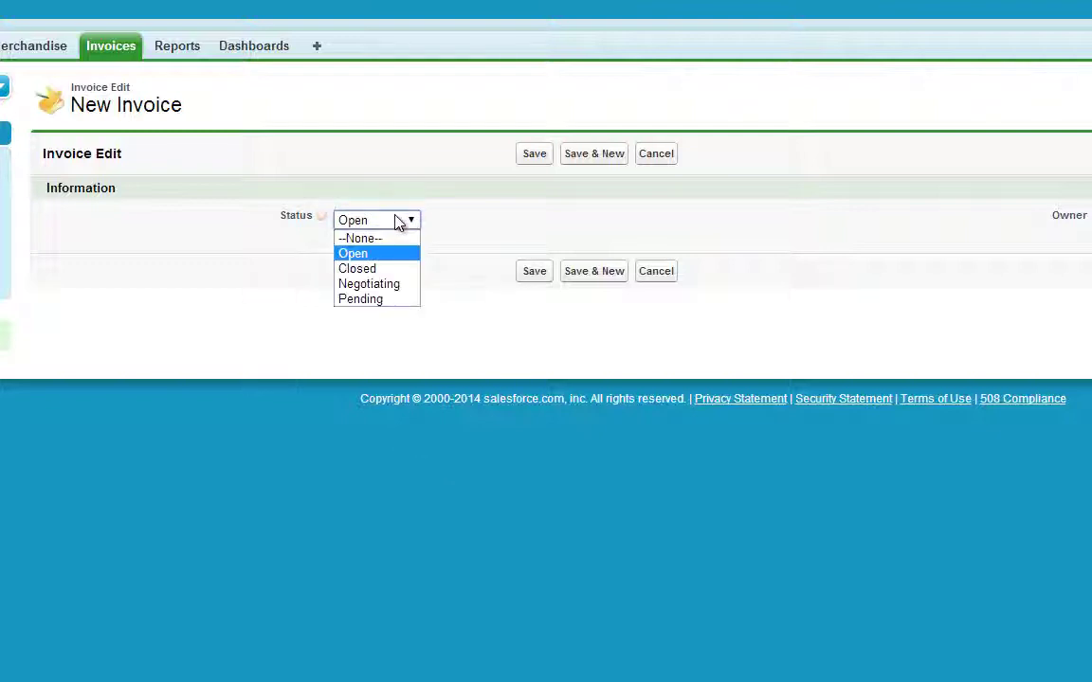
left_click(402, 223)
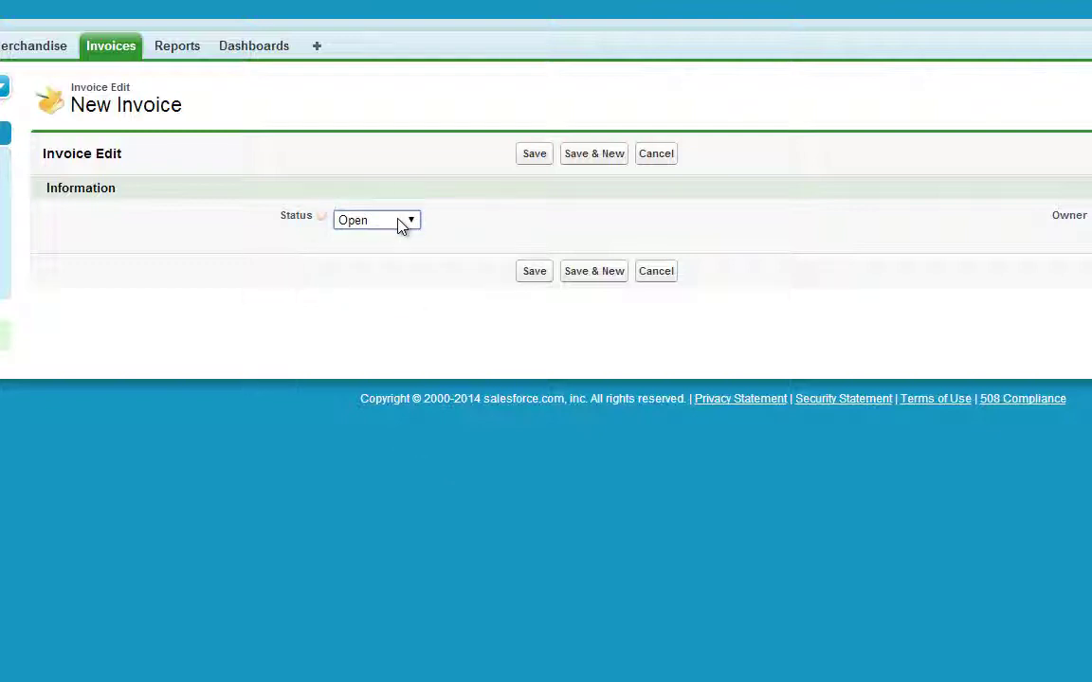
left_click(536, 275)
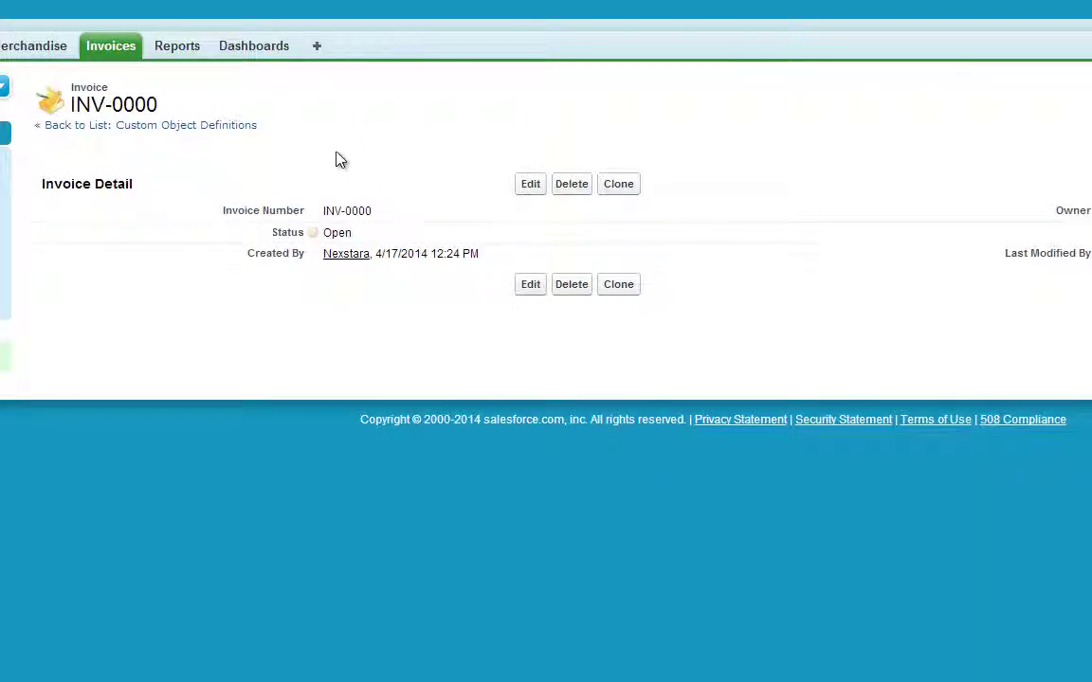
Create a second invoice record with the Status Closed, save it and return to the Invoices home page.
left_click(130, 57)
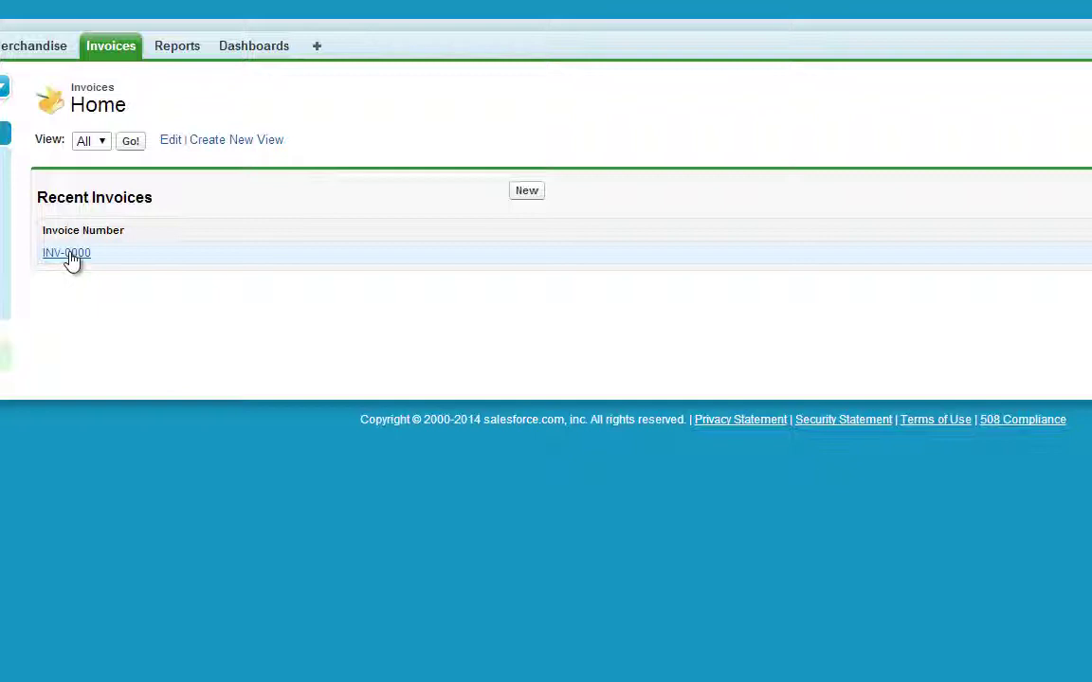
left_click(526, 192)
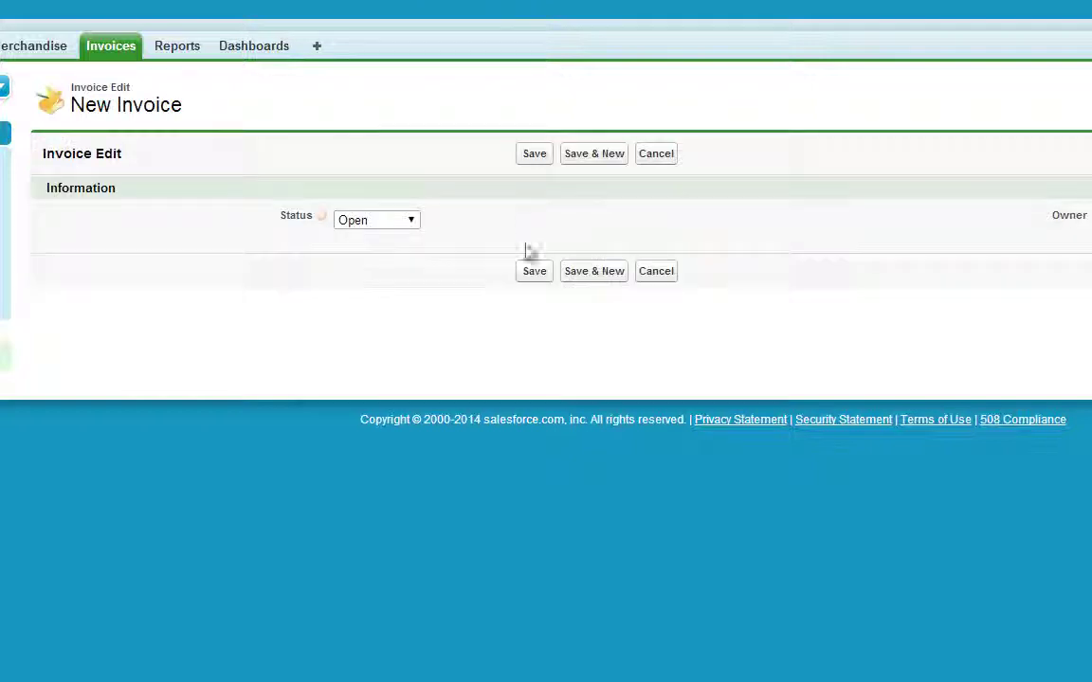
left_click(408, 219)
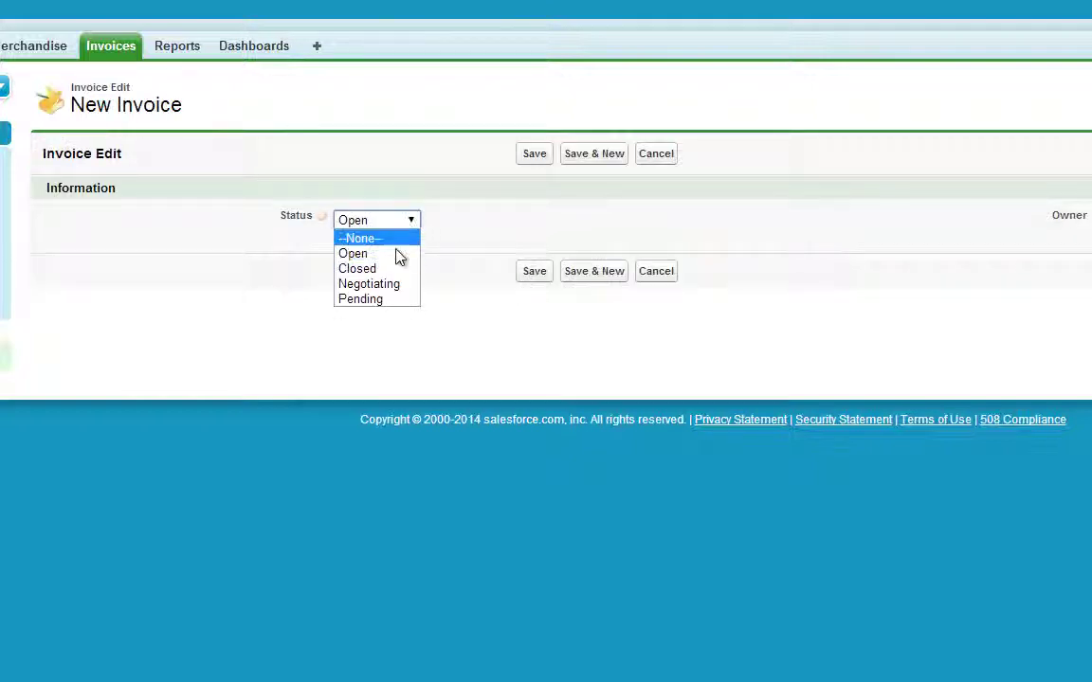
left_click(384, 272)
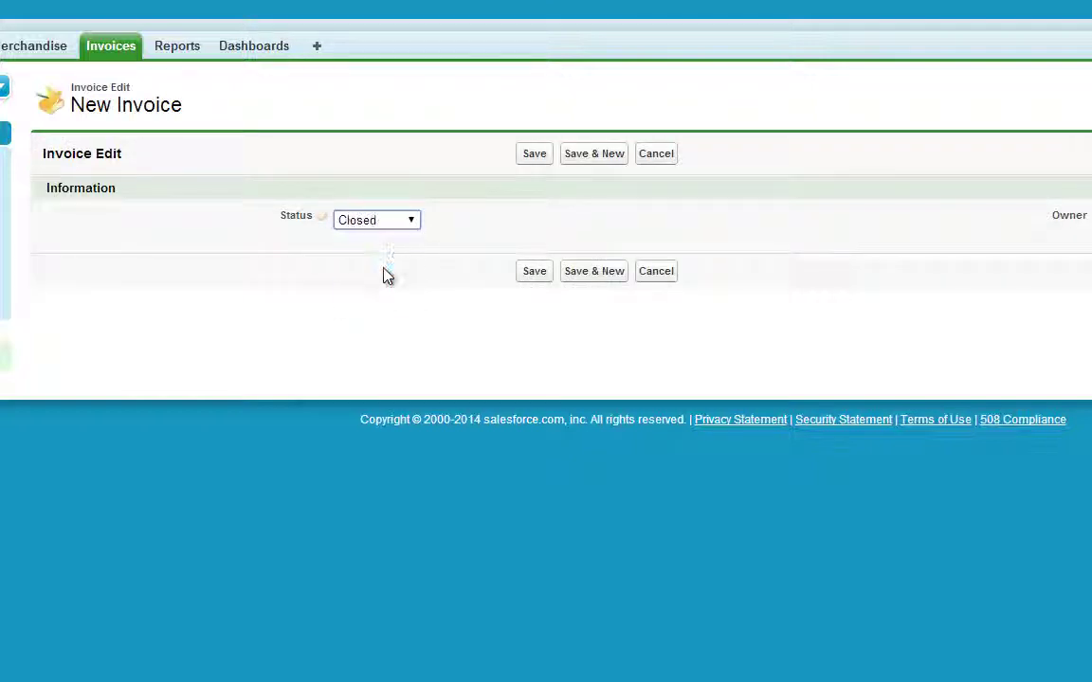
left_click(535, 157)
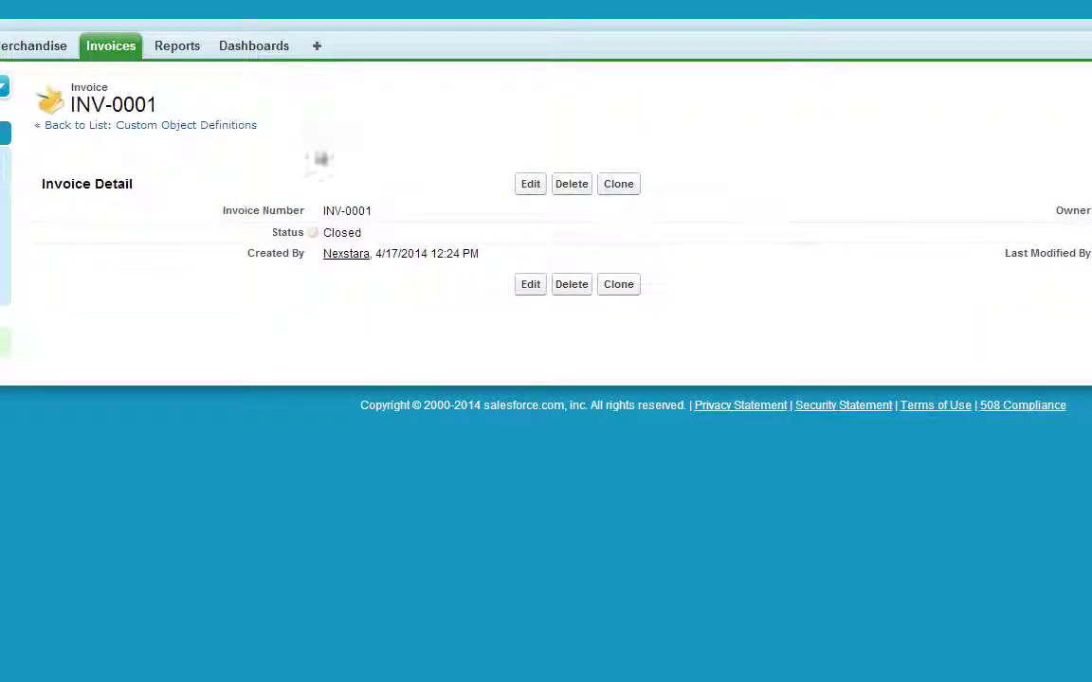
left_click(118, 52)
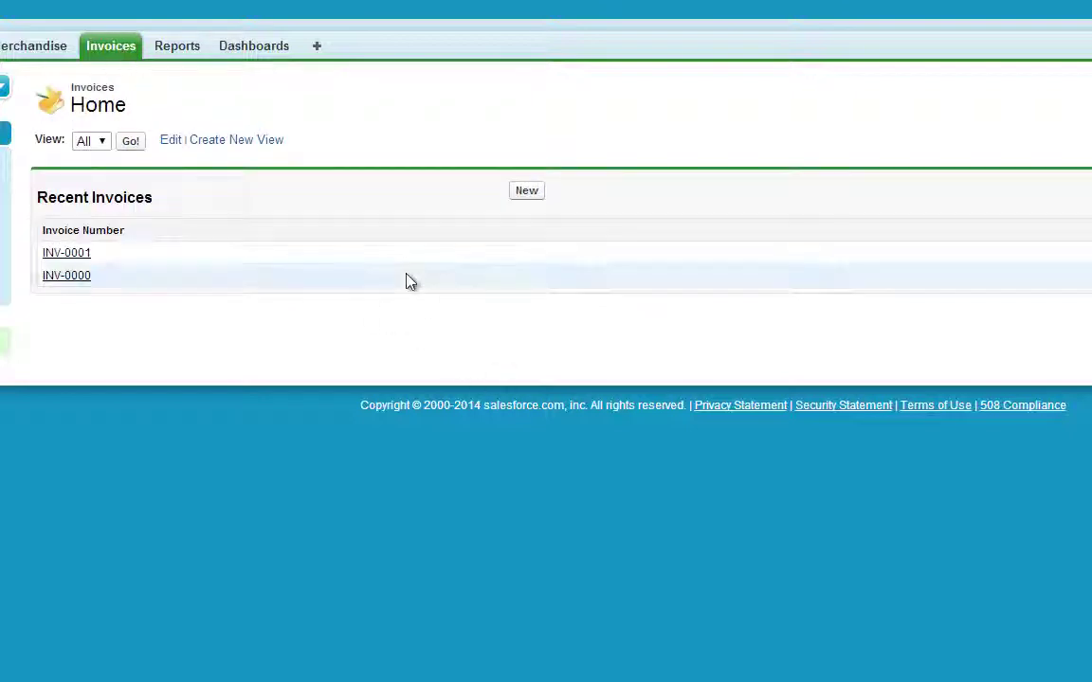